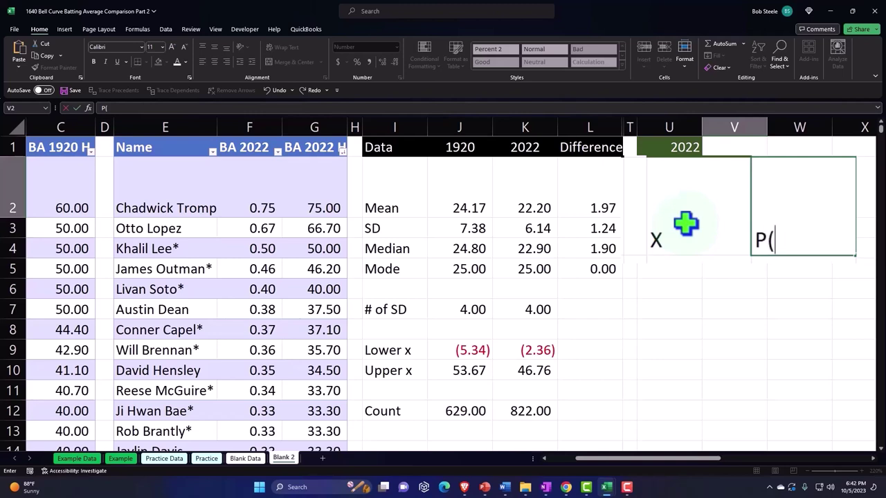
Step: Finish the P(X) header in V2 beside the X header
type(")")
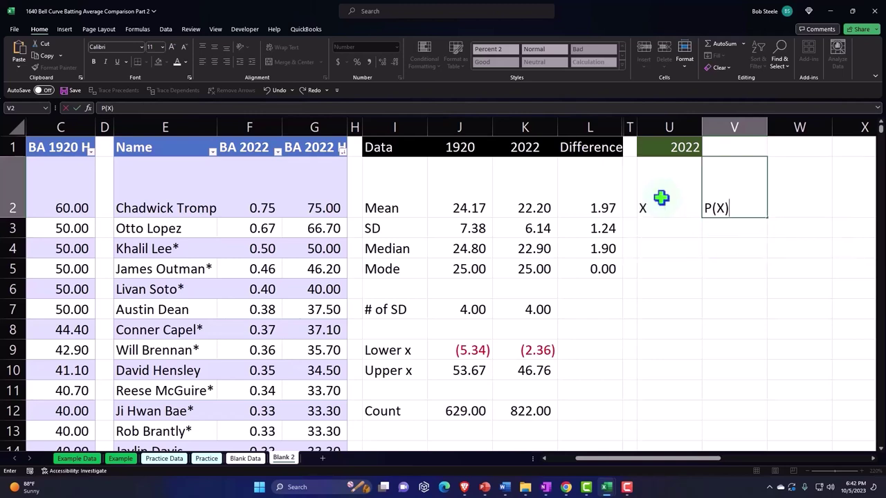
key("Return")
key("Right")
key("Up")
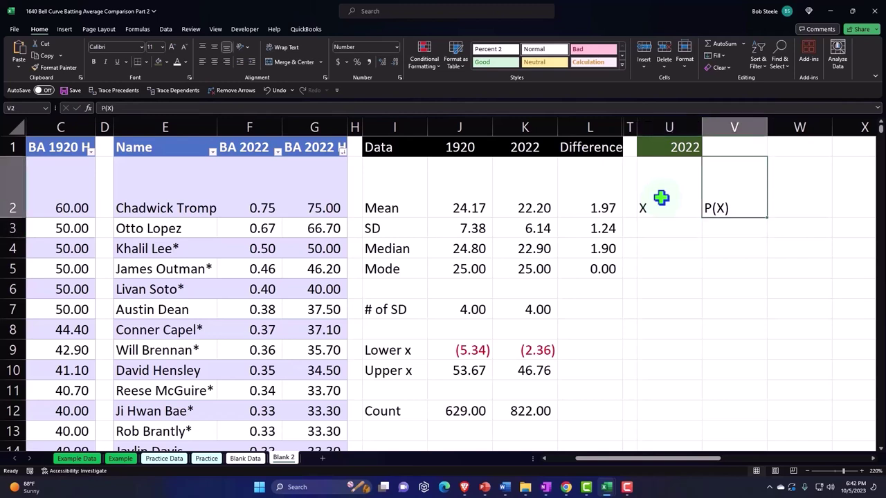
Step: Fill the X and P(X) header cells U2:V2 with black
left_click(661, 198, "shift")
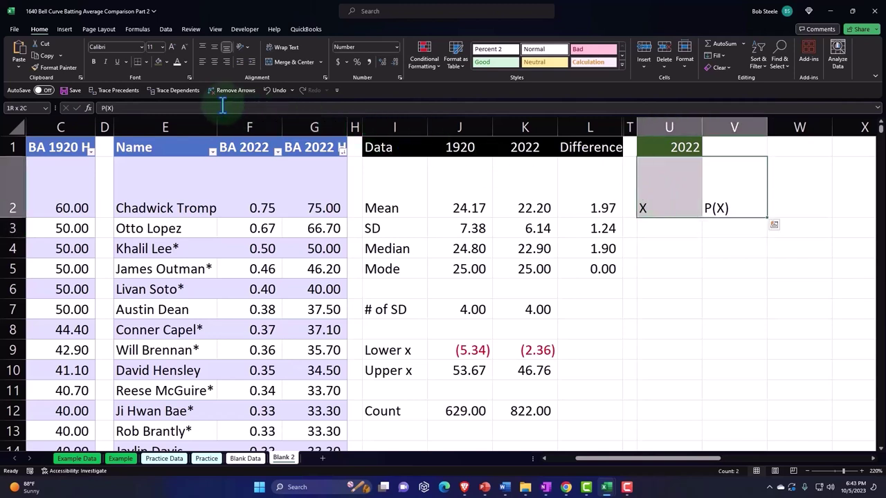
left_click(166, 62)
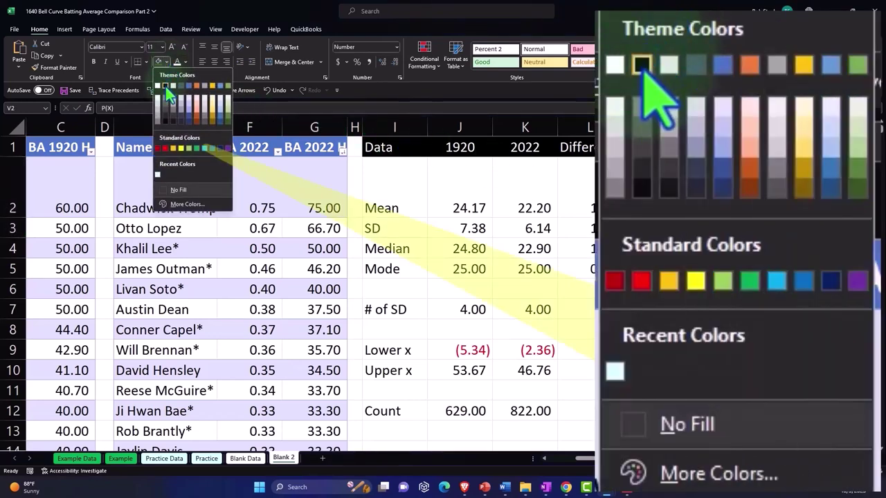
left_click(166, 86)
left_click(178, 62)
left_click_drag(669, 269, 671, 253)
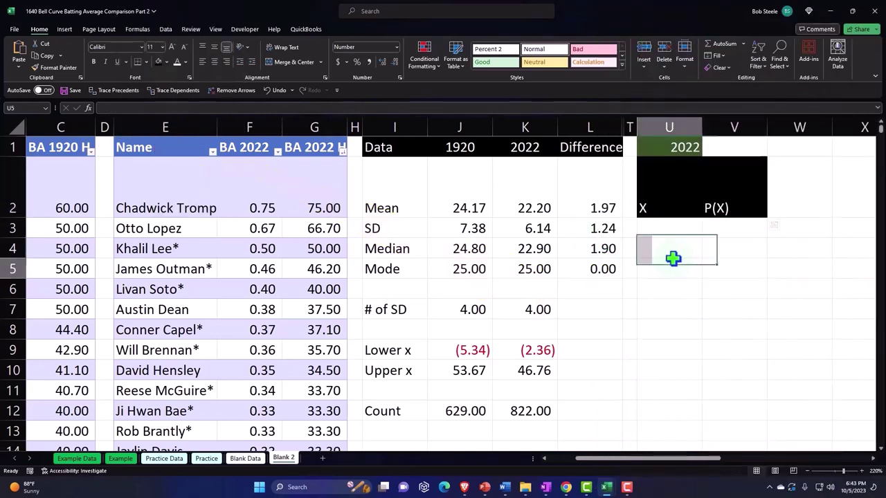
Step: Narrow column U to about 5.71 and center the X and P(X) headers
left_click(677, 173)
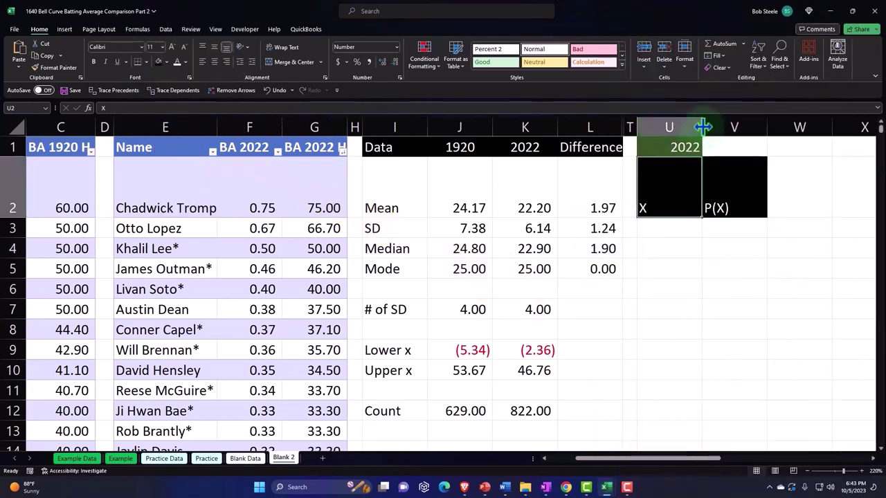
left_click_drag(702, 127, 677, 132)
left_click_drag(672, 173, 693, 190)
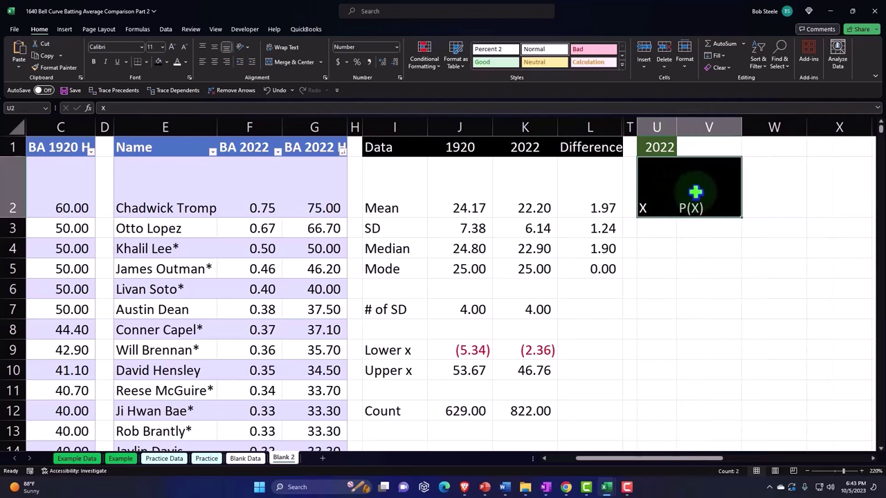
left_click(216, 62)
left_click(656, 229)
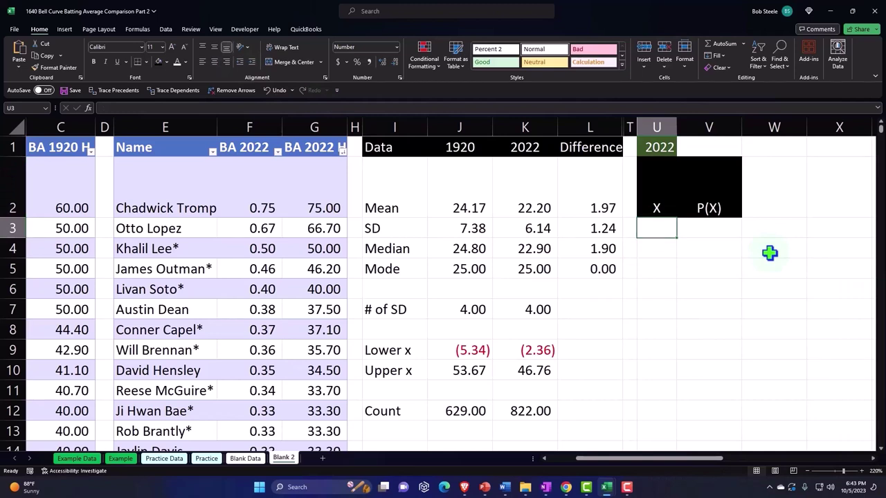
Step: Unhide the 1920 table columns M–Q by selecting columns L through U
left_click(595, 125)
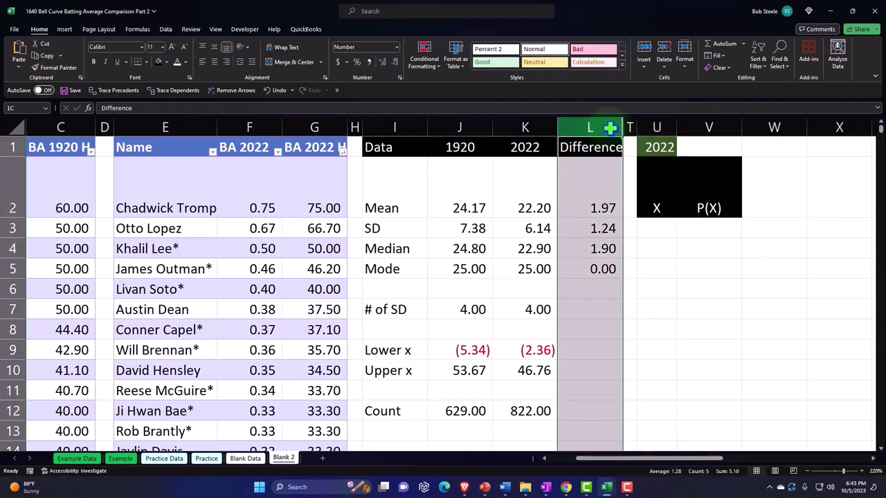
left_click_drag(610, 128, 652, 127)
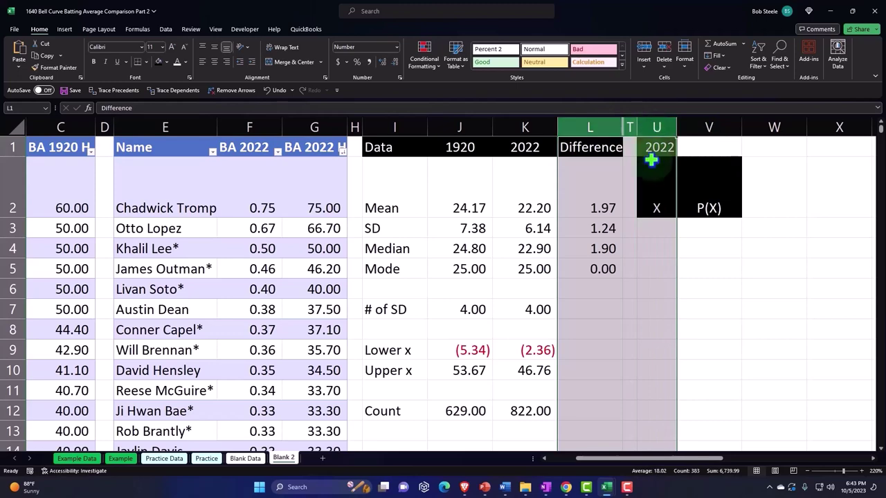
right_click(630, 248)
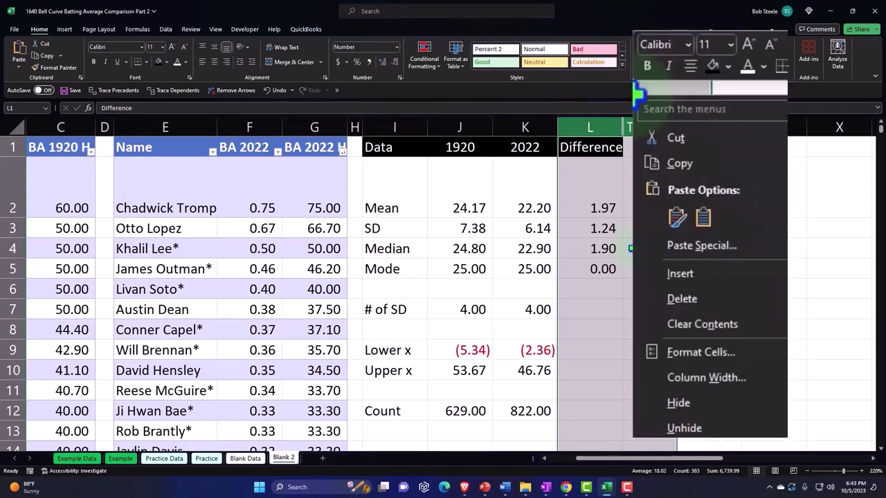
left_click(745, 426)
left_click(745, 233)
Step: Link U3 to the 1920 X value with =N3 and fill it down column U
key("Right")
key("Right")
key("Right")
key("Right")
key("Right")
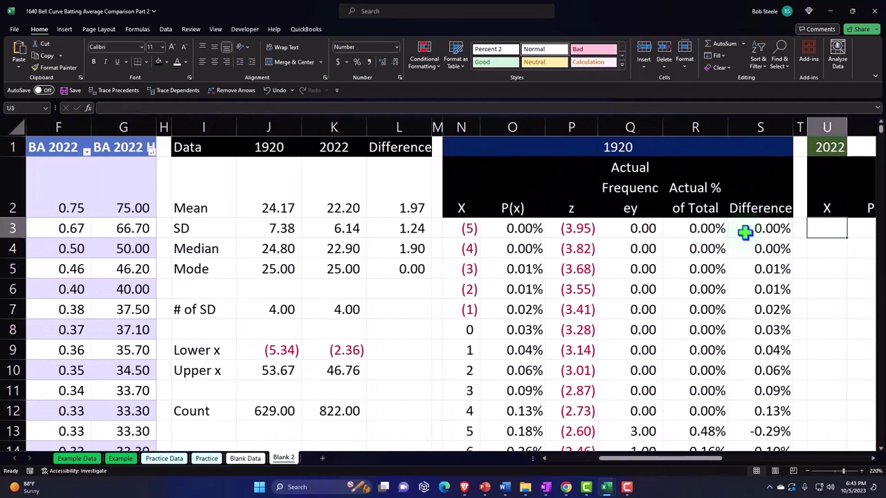
type("=")
key("Left")
key("Left")
key("Left")
key("Left")
key("Left")
key("Left")
key("Left")
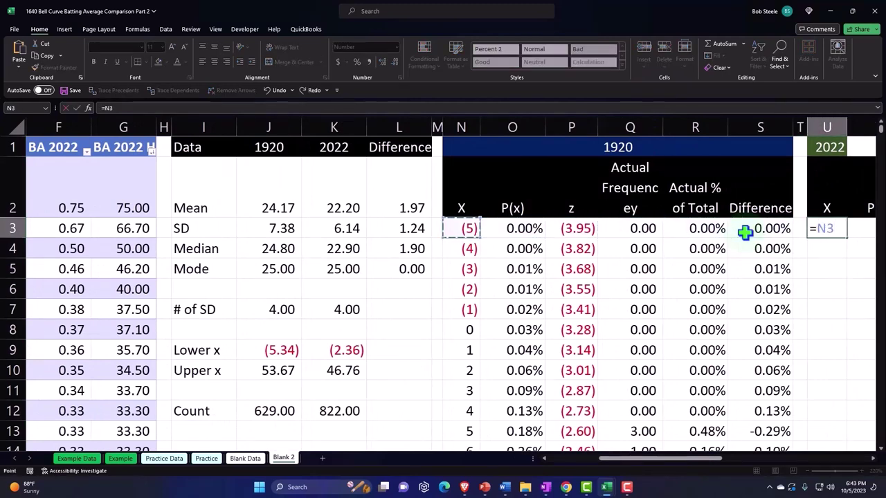
key("Return")
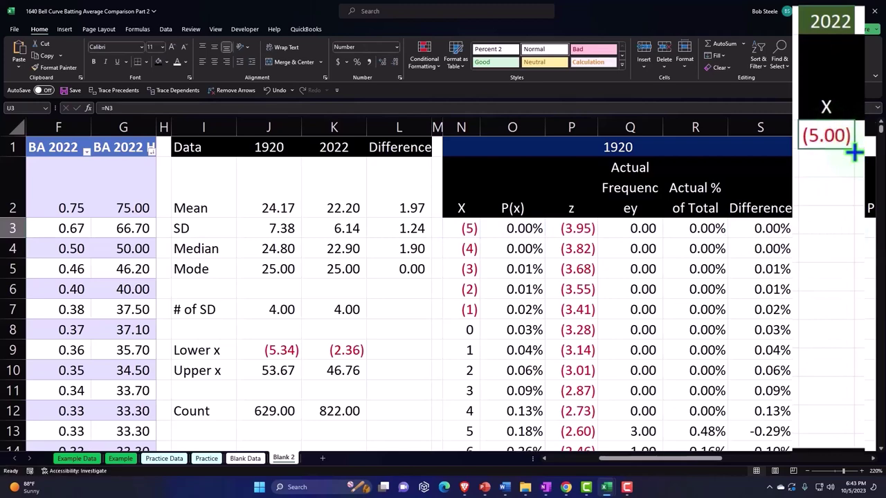
left_click_drag(855, 155, 845, 210)
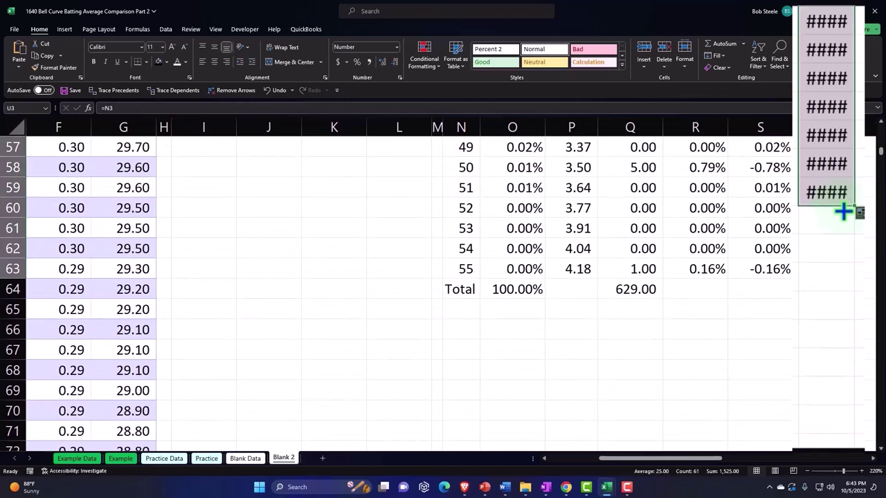
Step: Show the X values as whole numbers by removing two decimal places
scroll(873, 367, "up", 5)
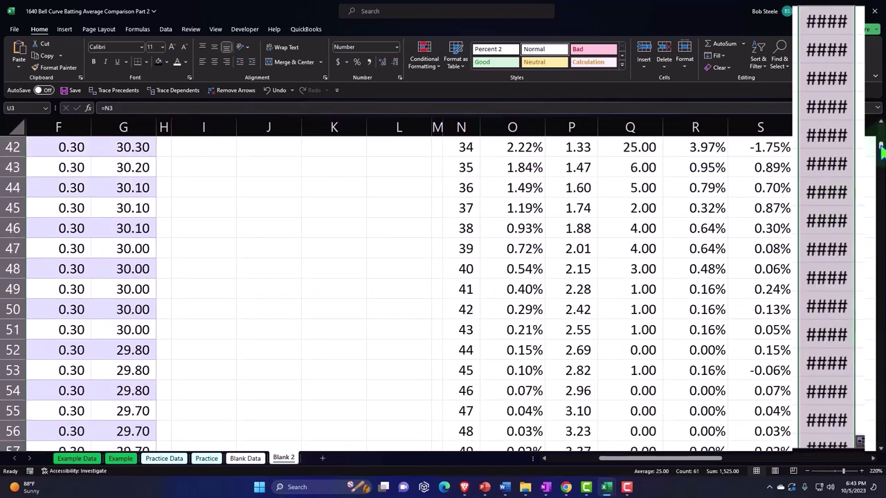
left_click_drag(881, 149, 881, 130)
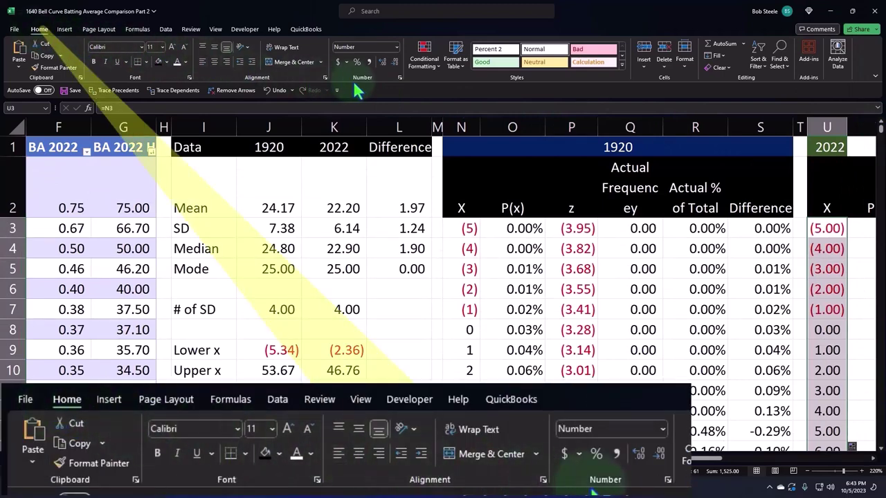
left_click(394, 62)
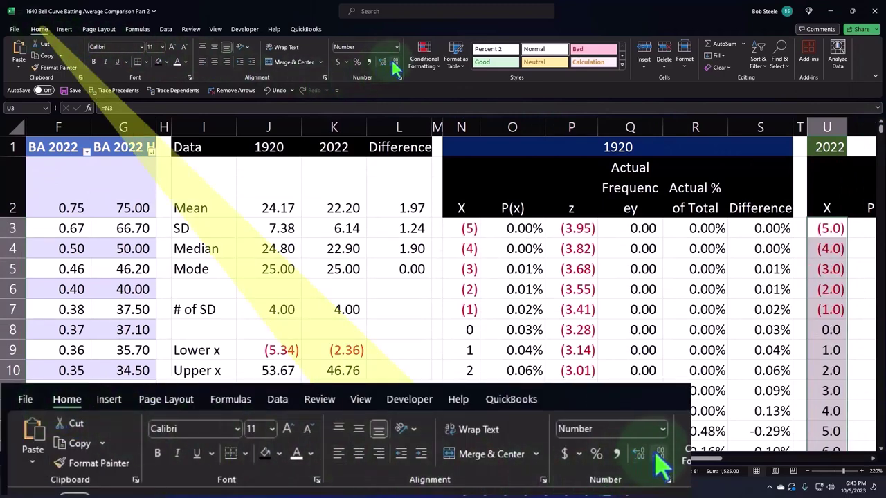
left_click(394, 62)
left_click(596, 250)
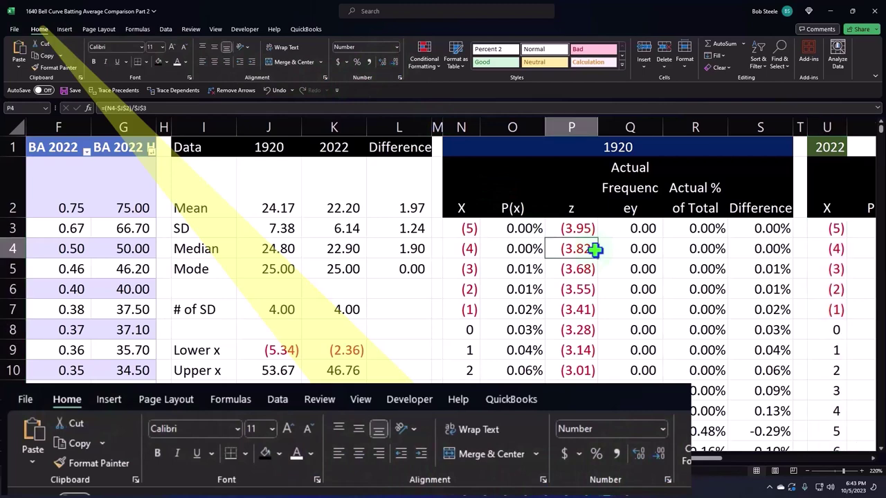
key("Right")
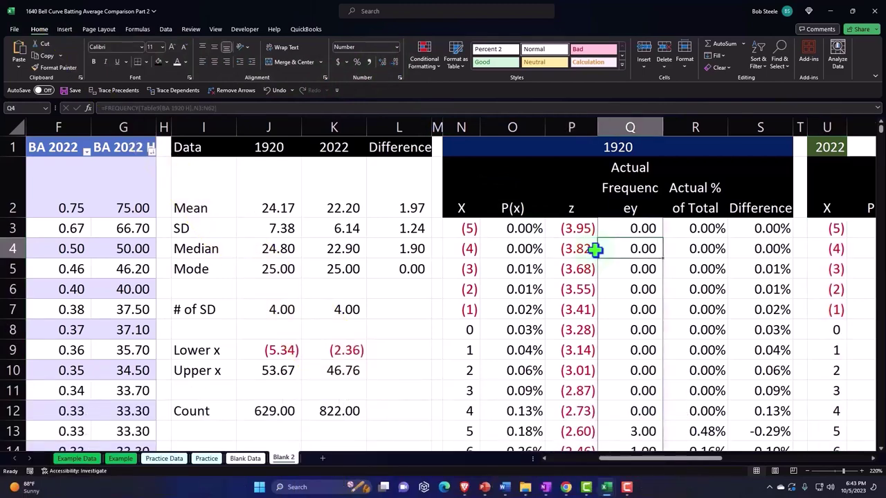
Step: Hide the 1920 table columns M through S again
mouse_move(437, 128)
left_mouse_down()
mouse_move(747, 129)
mouse_move(745, 120)
left_mouse_up()
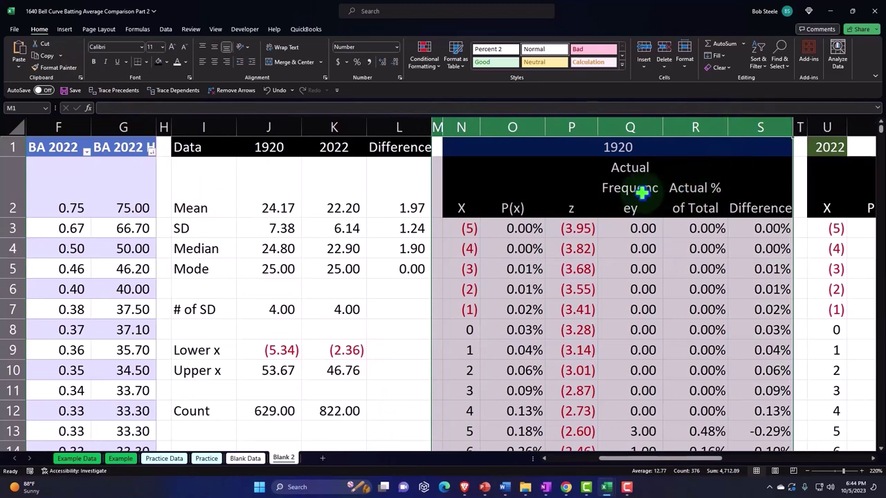
right_click(573, 195)
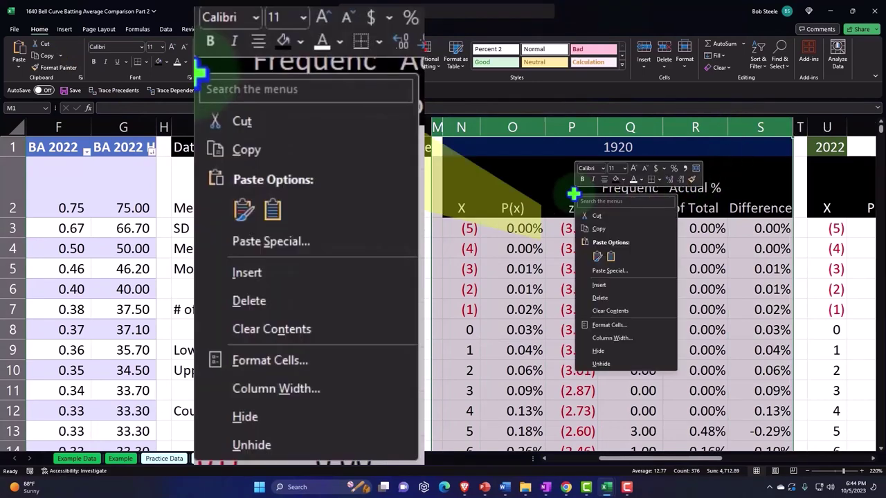
left_click(615, 352)
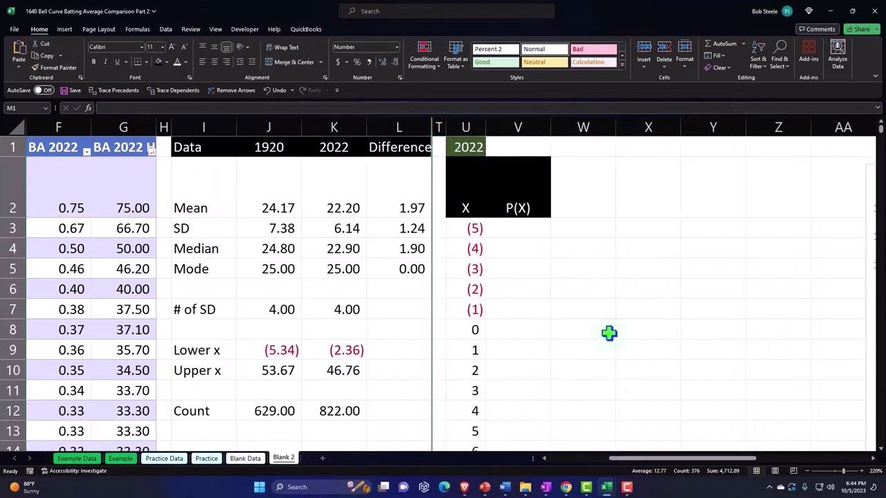
Step: In V3 enter =NORM.DIST(U3,$K$2,$K$3,0) using the absolute 2022 mean and SD
left_click(533, 231)
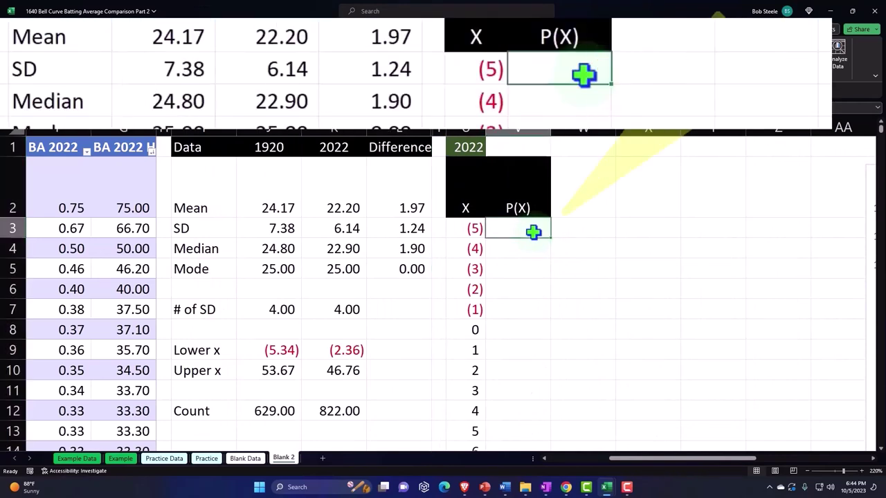
type("=")
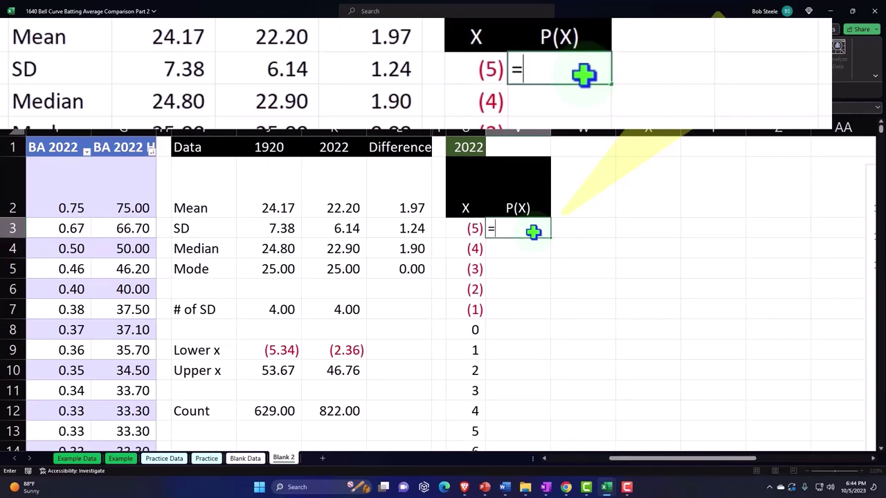
type("no")
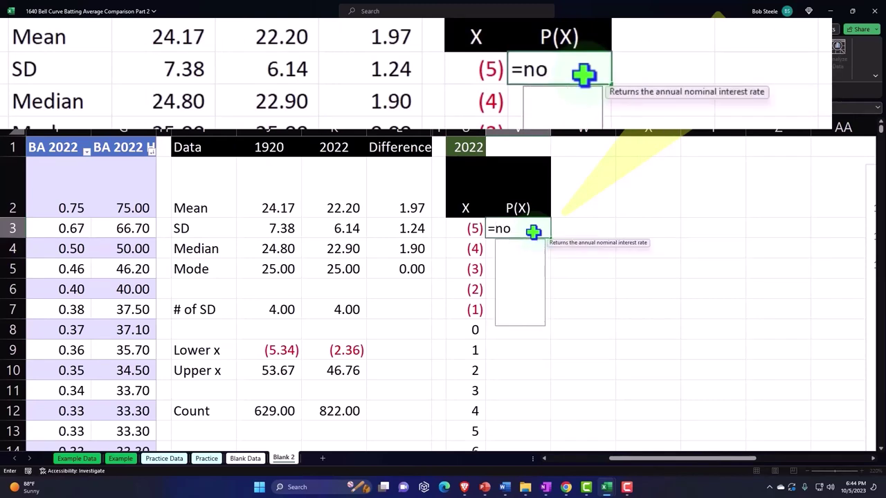
key("BackSpace")
type("or")
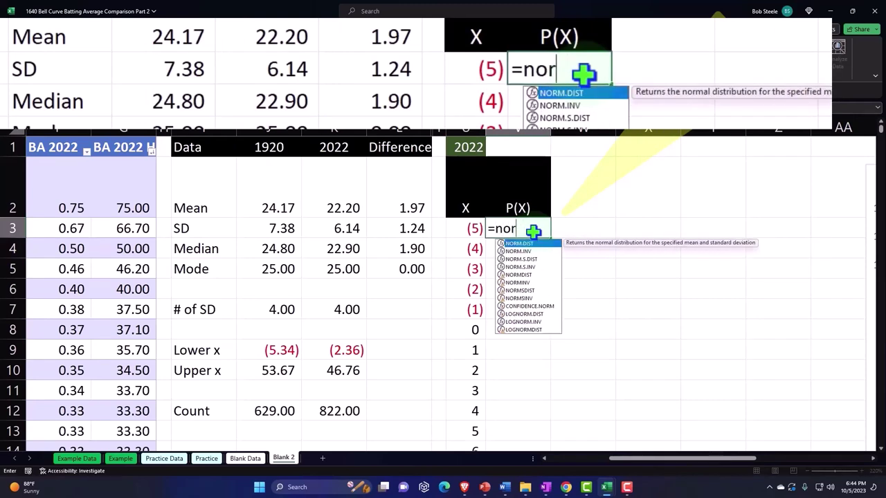
key("Tab")
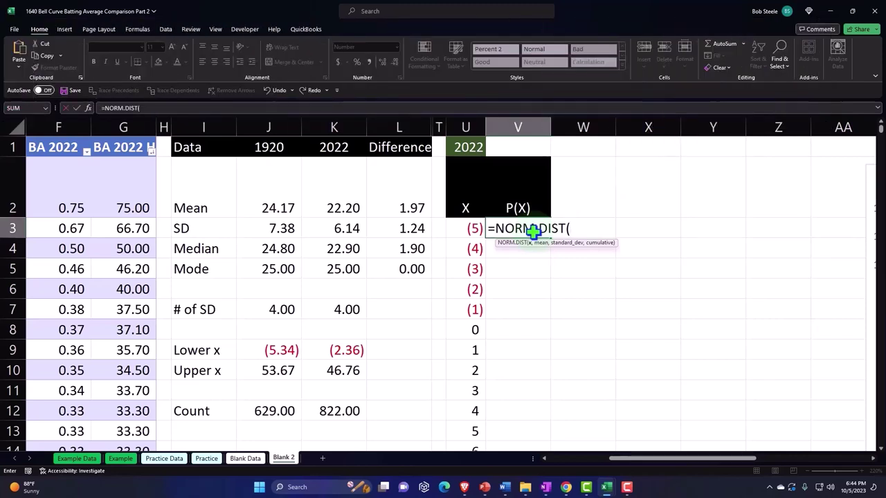
key("Left")
key("Left")
key("Left")
key("Left")
key("Right")
key("Right")
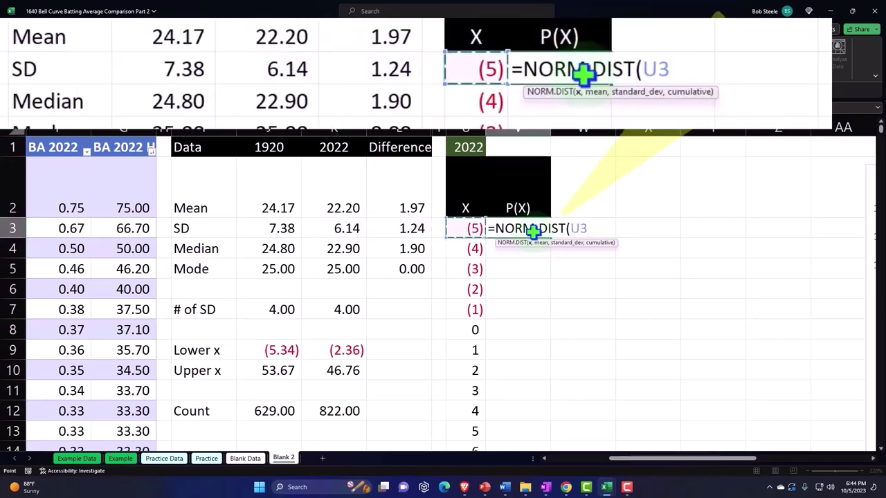
type(",")
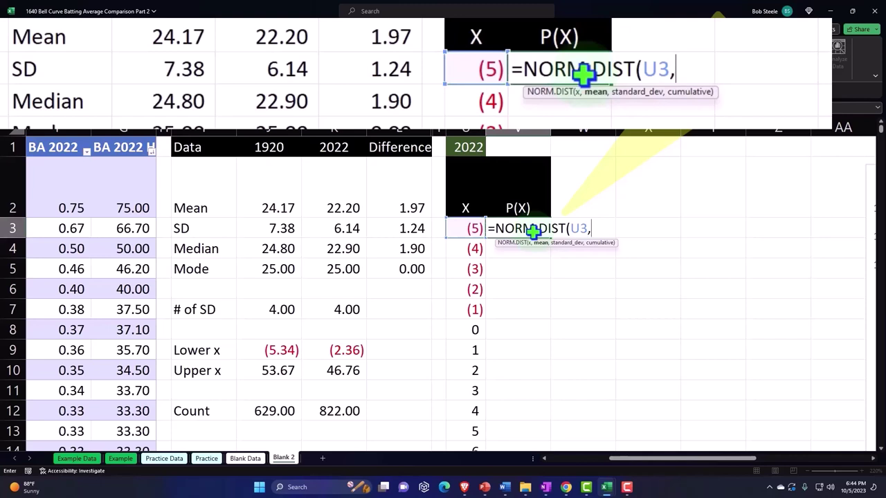
key("Left")
key("Left")
key("Left")
key("Up")
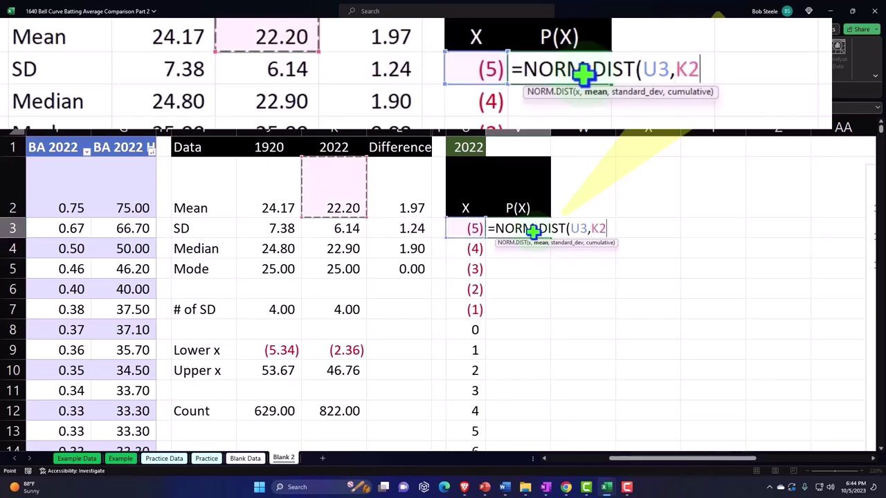
key("F4")
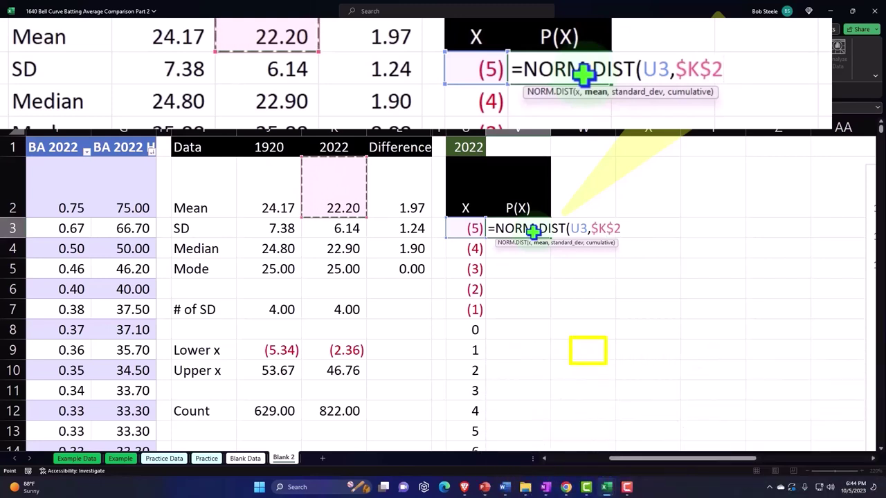
type(",")
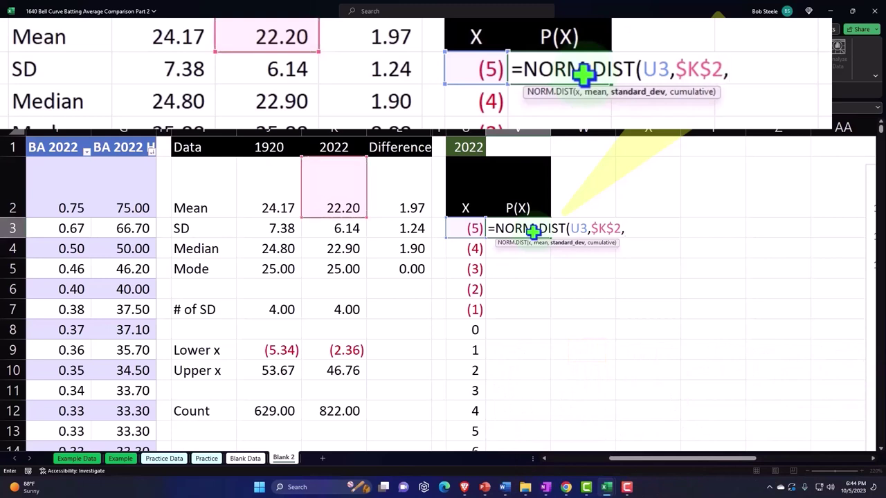
key("Left")
key("Left")
key("Left")
key("Left")
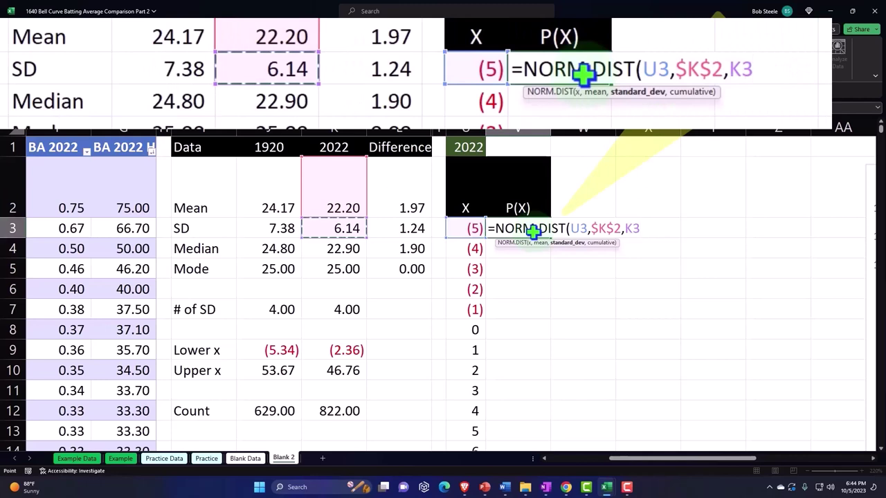
key("F4")
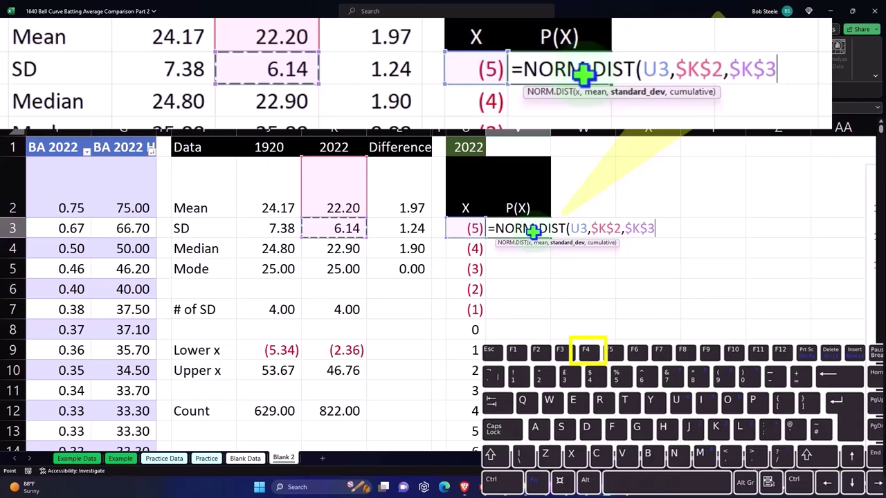
type(",")
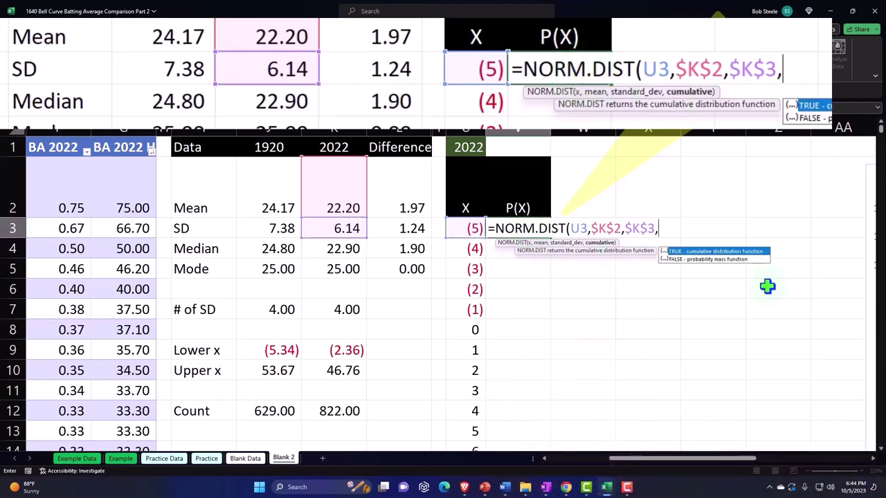
type("0)")
key("Return")
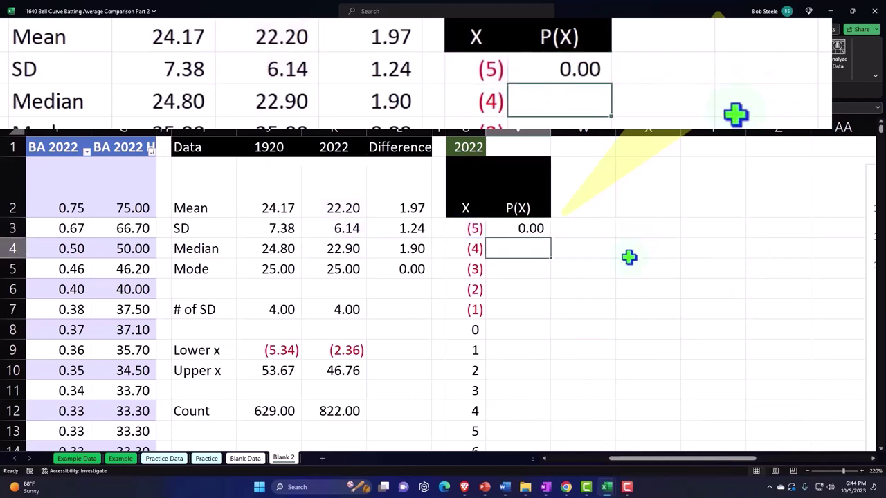
Step: Format V3 as a two-decimal percentage and fill the P(X) formula down column V
left_click(540, 228)
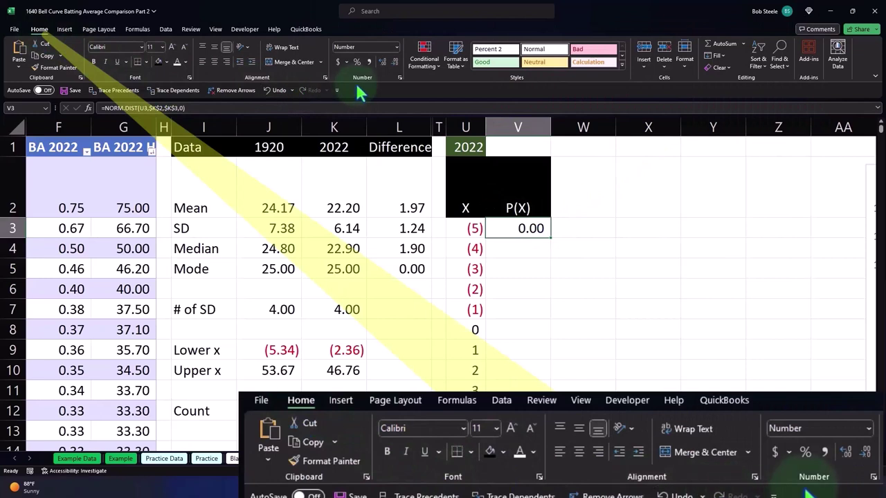
left_click(356, 62)
left_click(383, 62)
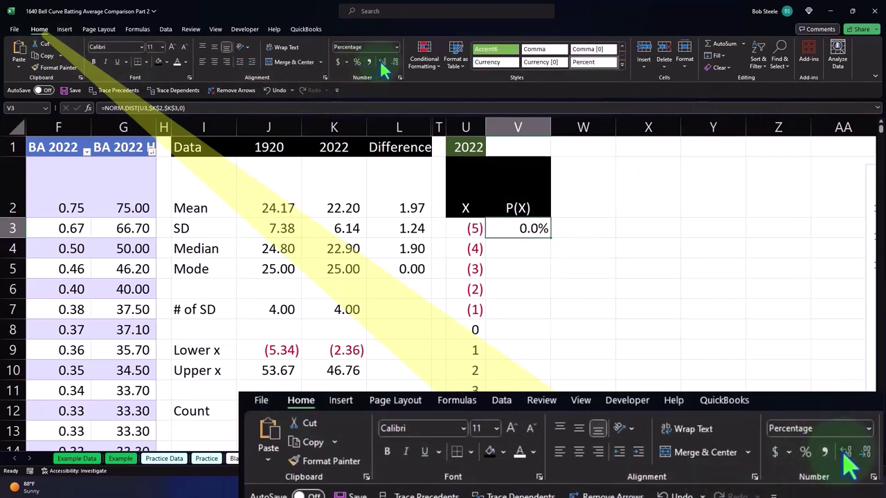
left_click(382, 61)
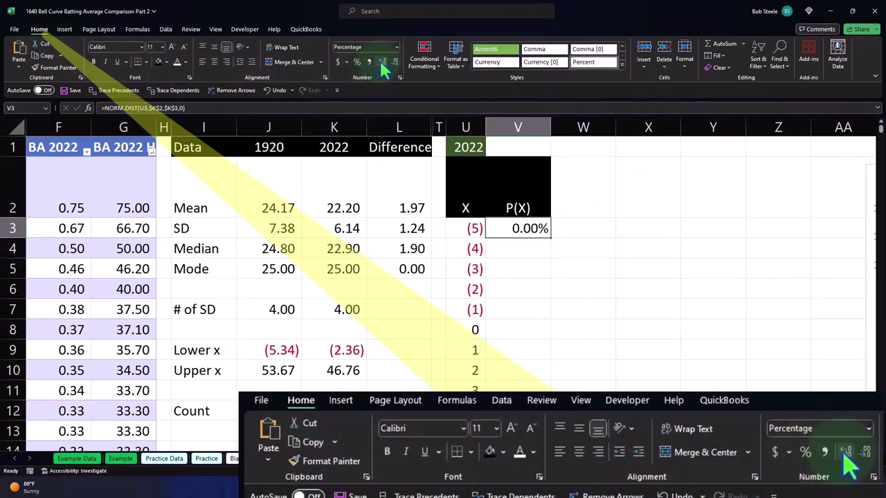
double_click(553, 240)
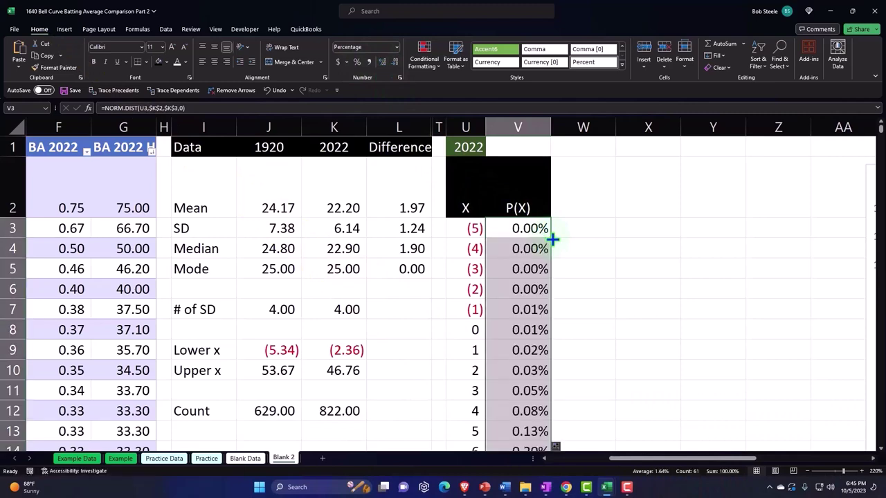
scroll(553, 240, "down", 13)
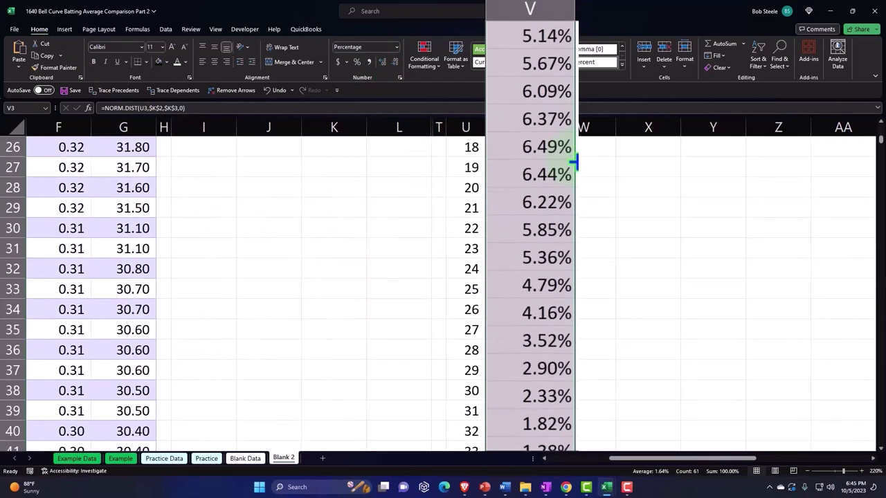
scroll(552, 240, "down", 4)
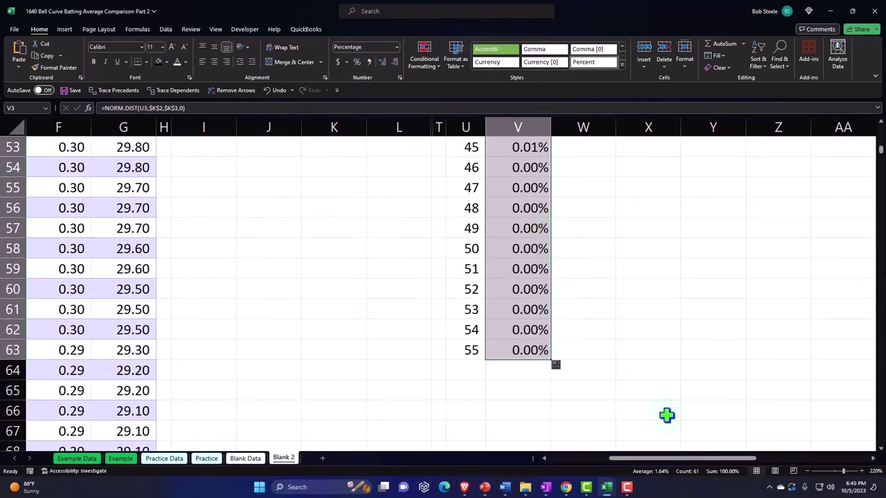
Step: Label U64 'Total' and AutoSum the P(X) values in V64
left_click(467, 371)
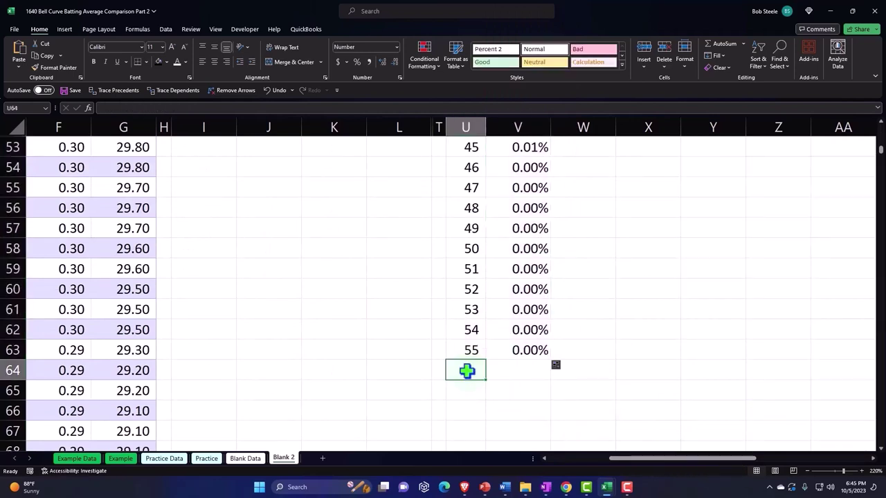
type("Total")
key("Tab")
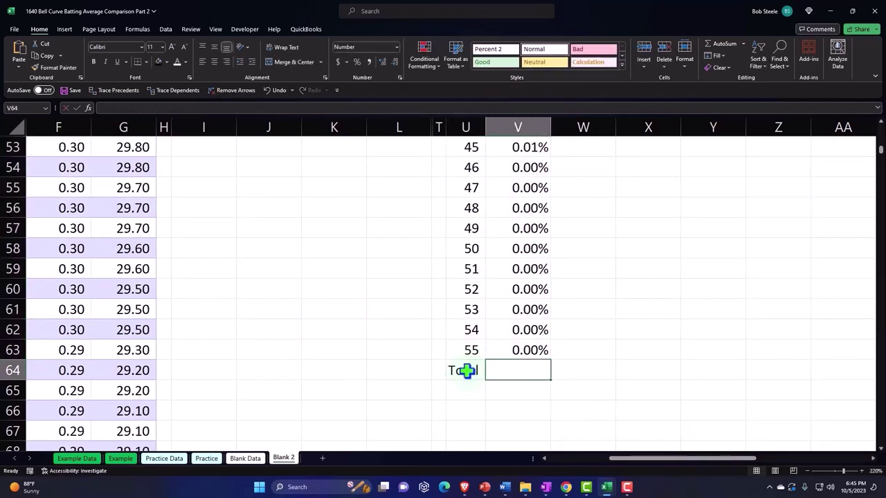
key("alt+equal")
key("Return")
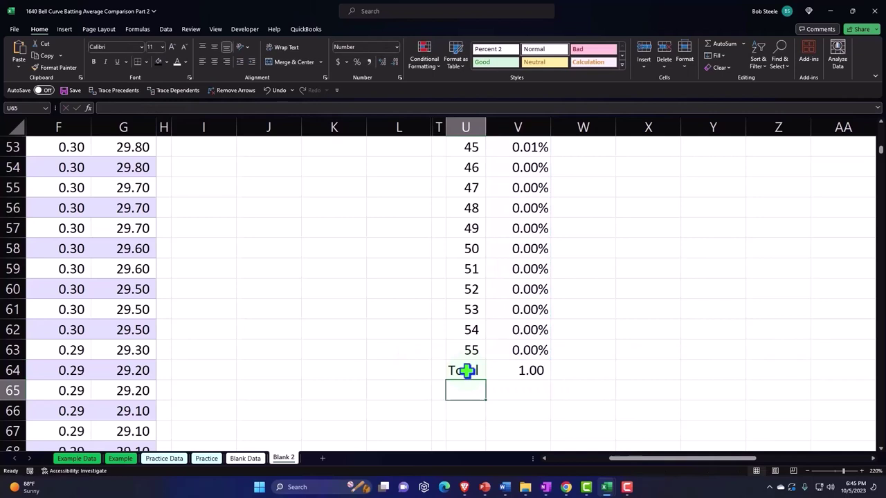
Step: Format the total as a two-decimal percentage, showing 100.00%
left_click(516, 374)
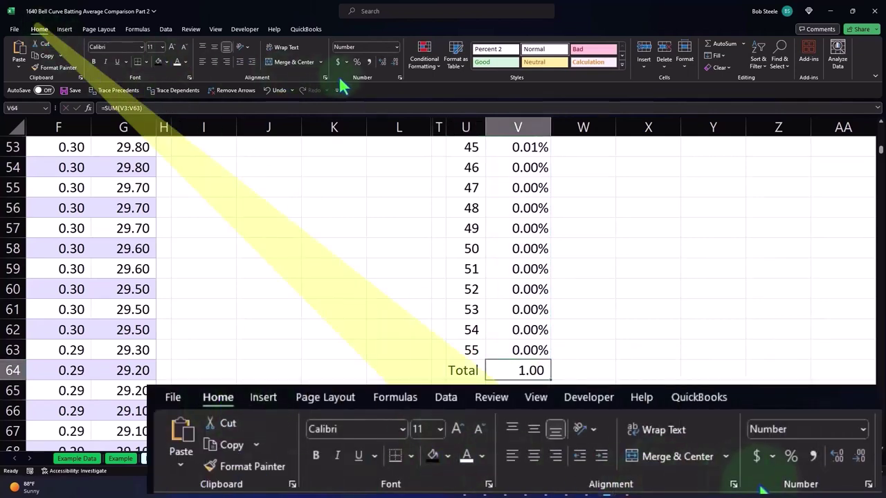
left_click(357, 62)
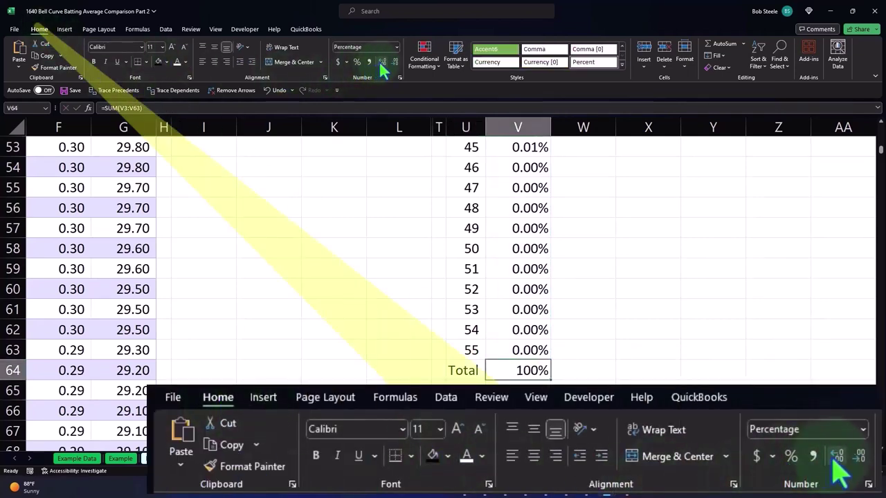
left_click(382, 62)
left_click(382, 62)
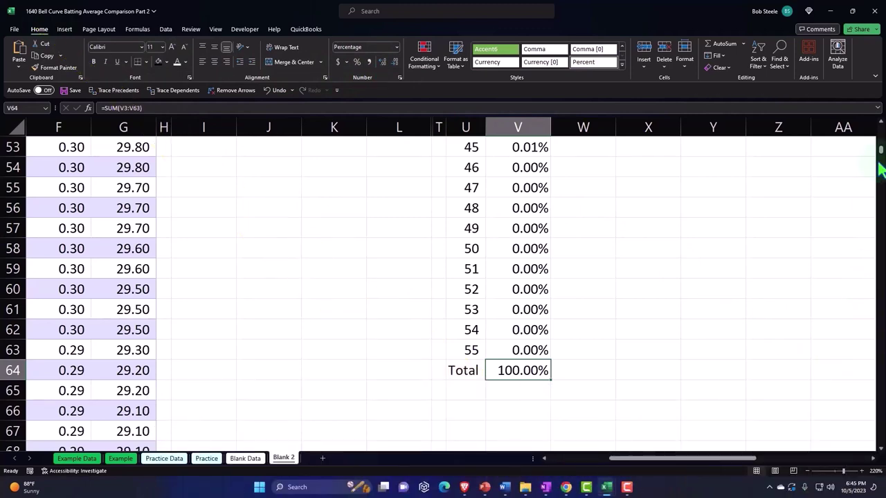
left_click_drag(881, 156, 881, 131)
Step: Narrow column V to fit the percentages and enter the Z header in W2
left_click(589, 203)
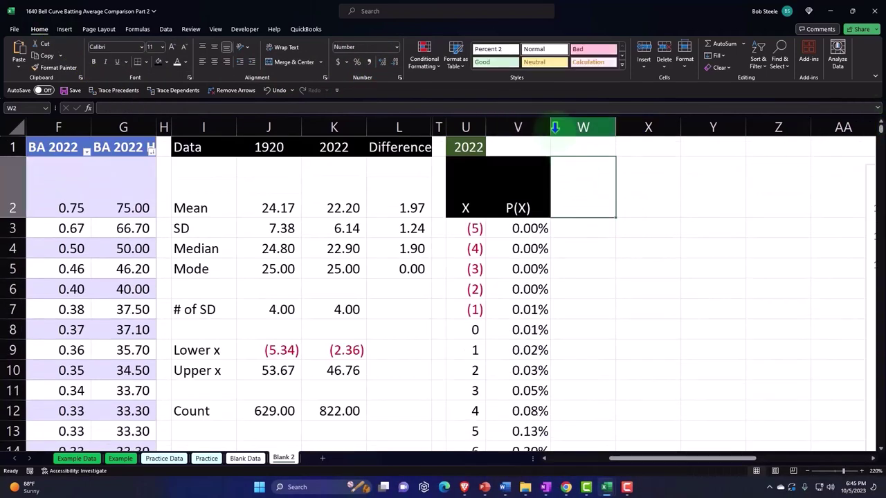
left_click_drag(551, 129, 540, 131)
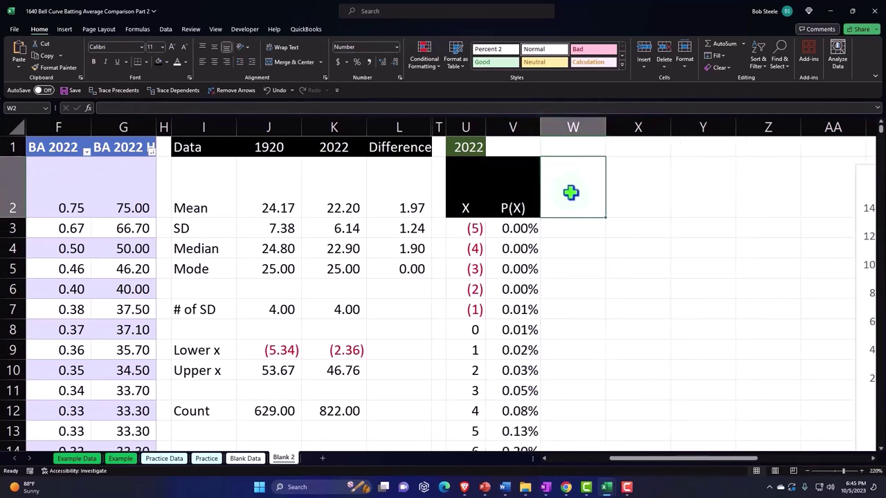
type("Z")
key("Return")
Step: Give the Z header a black fill, centre it, and narrow column W
left_click(571, 192)
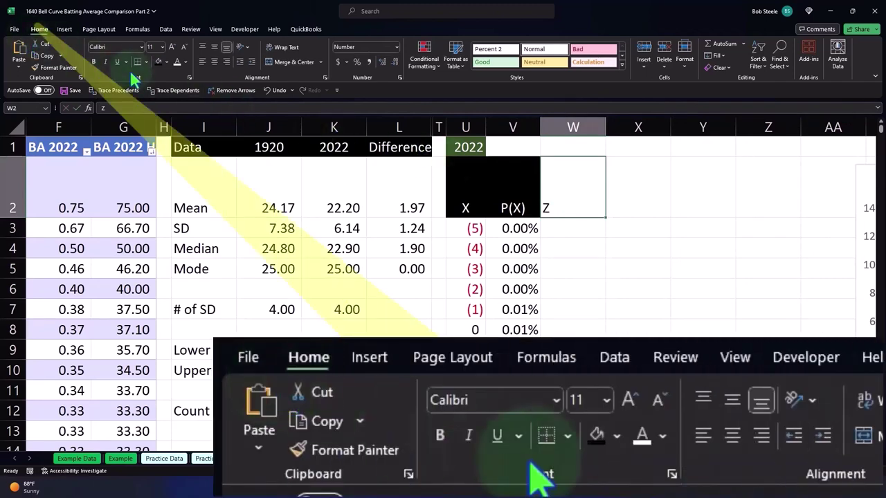
left_click(158, 62)
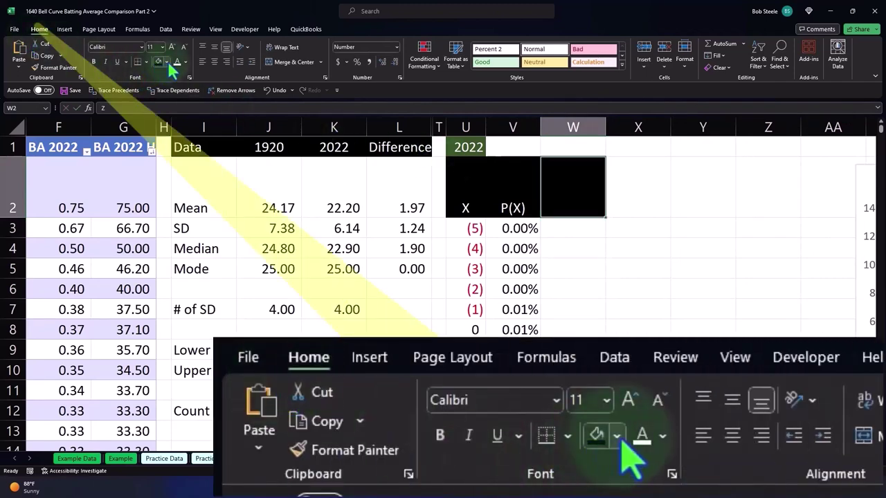
left_click(214, 62)
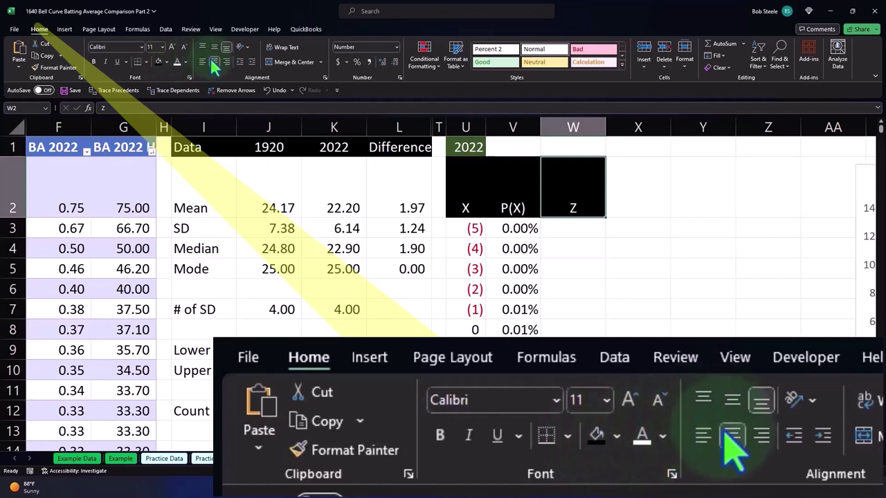
left_click_drag(605, 128, 594, 127)
Step: Enter the Z-score formula =(U3-K2)/K3 in W3
left_click(572, 226)
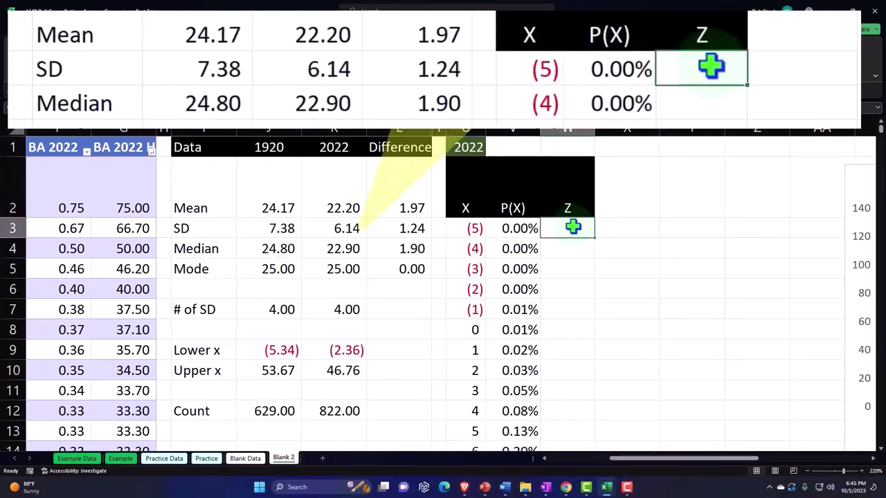
type("=")
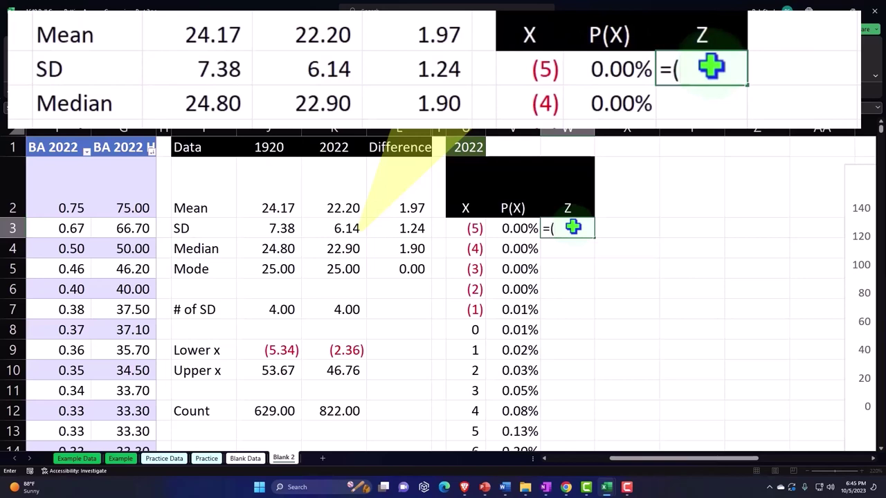
type("(")
key("Left")
key("Left")
type("-")
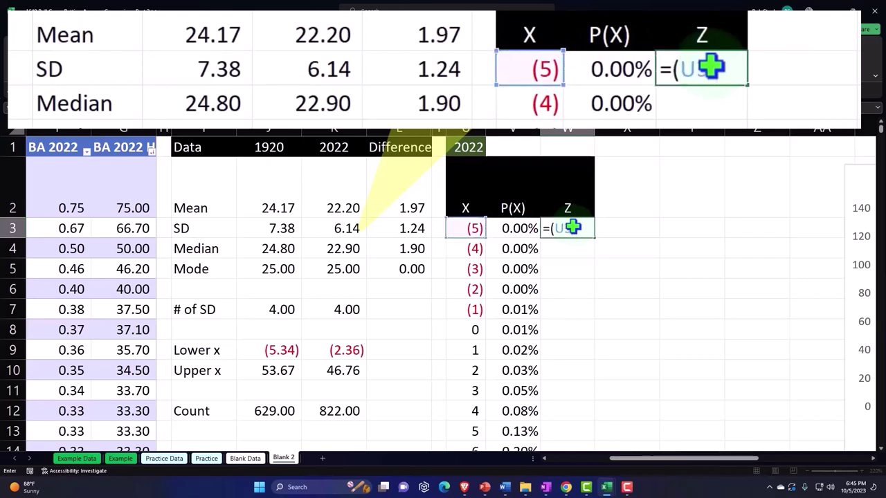
key("Left")
key("Left")
key("Left")
key("Left")
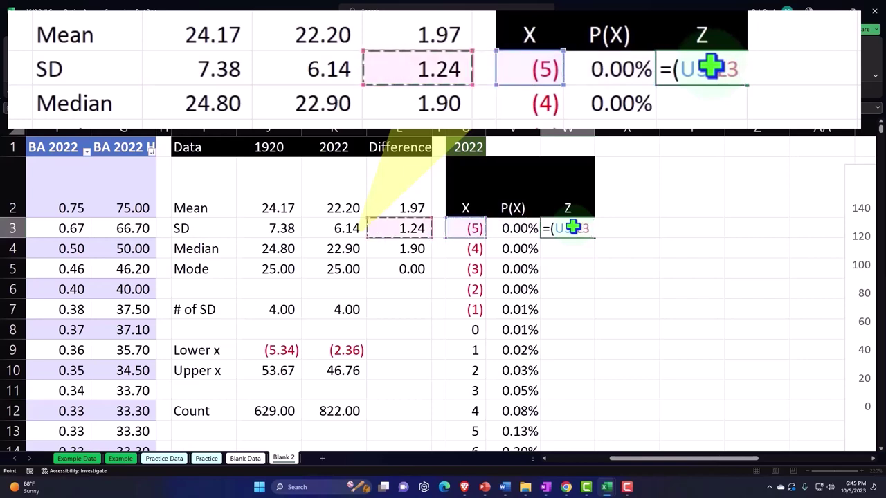
key("Up")
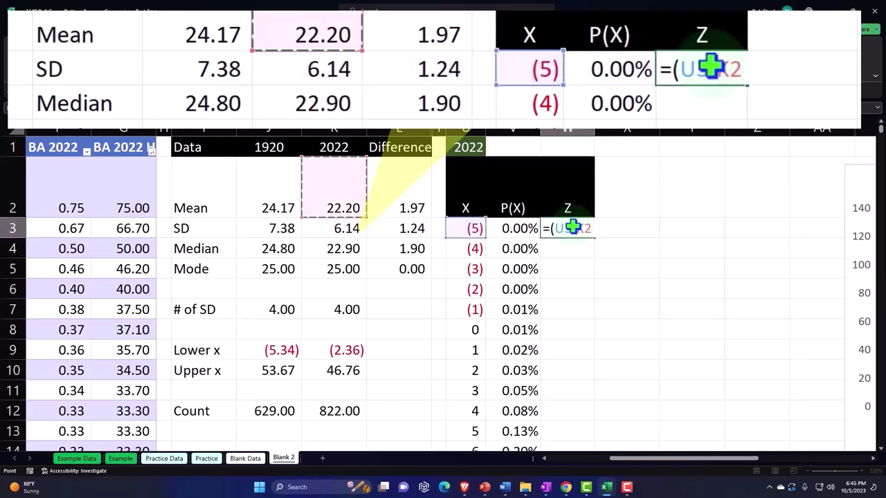
type(")/")
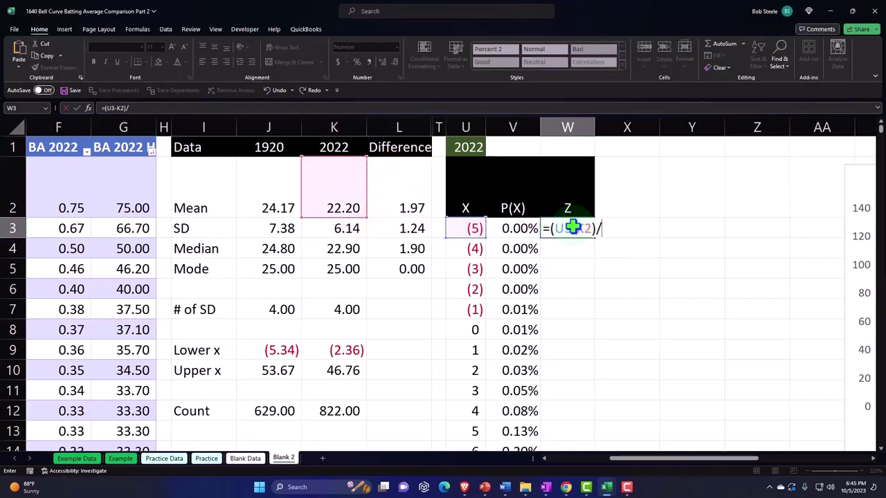
key("Left")
key("Left")
key("Left")
key("Left")
key("Left")
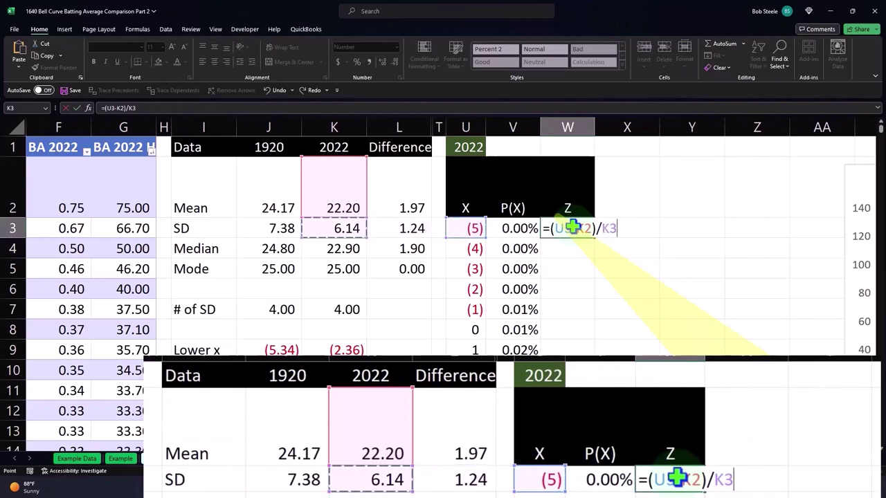
key("Return")
key("Up")
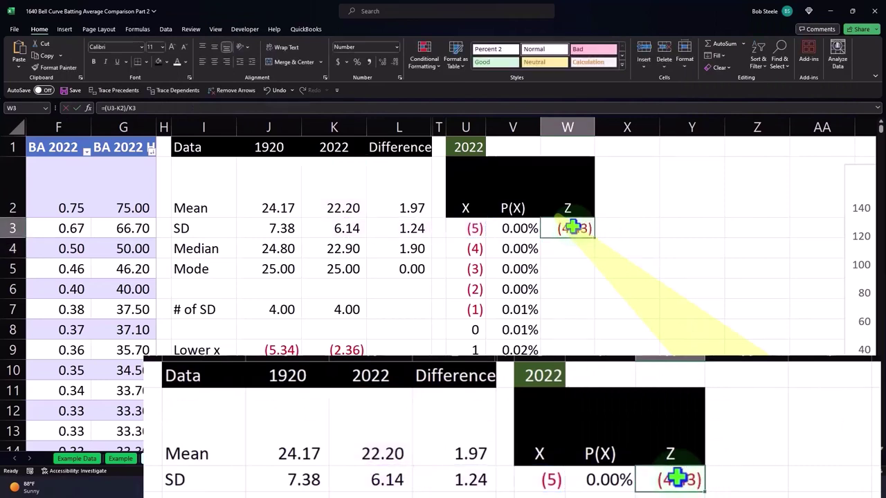
Step: Make the mean and SD references absolute so W3 becomes =(U3-$K$2)/$K$3
double_click(572, 227)
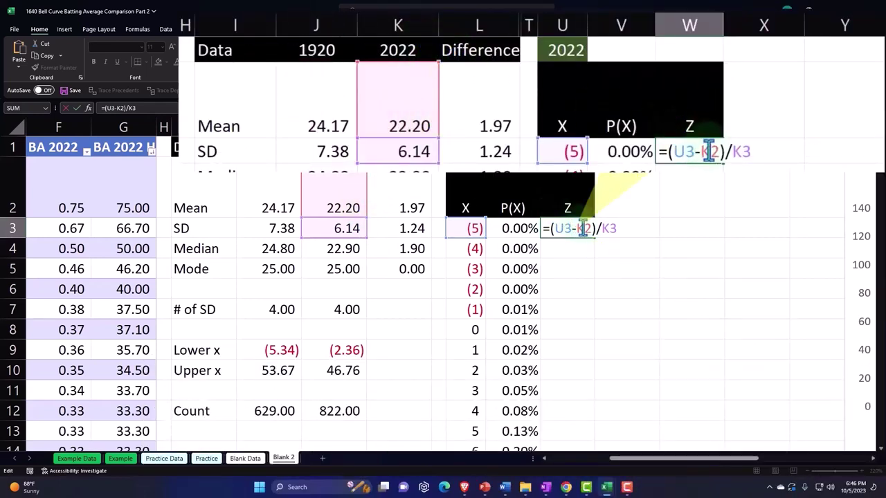
key("F4")
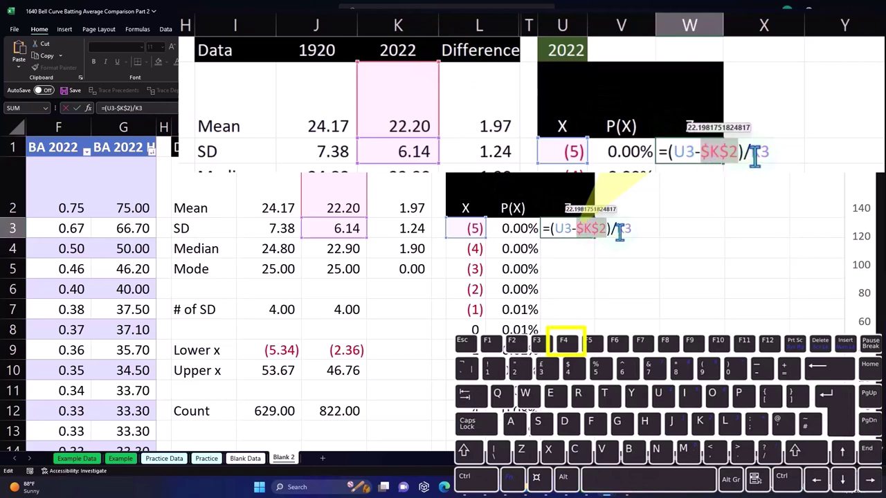
left_click(621, 231)
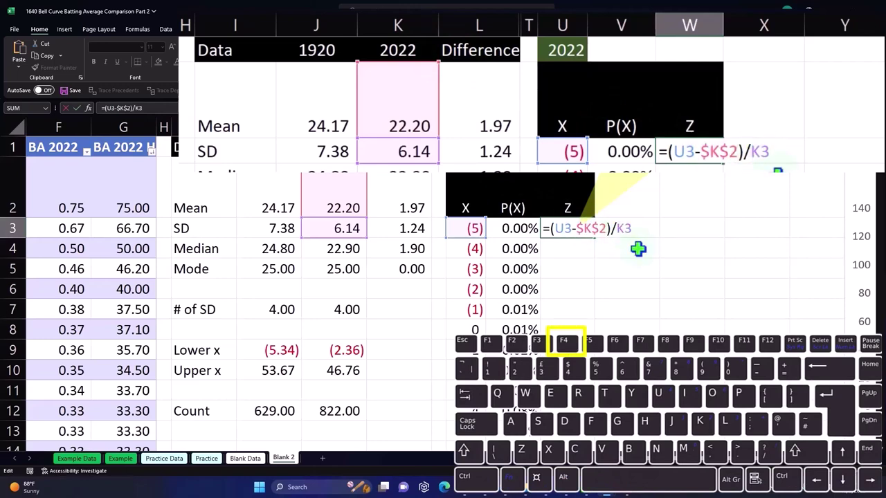
key("F4")
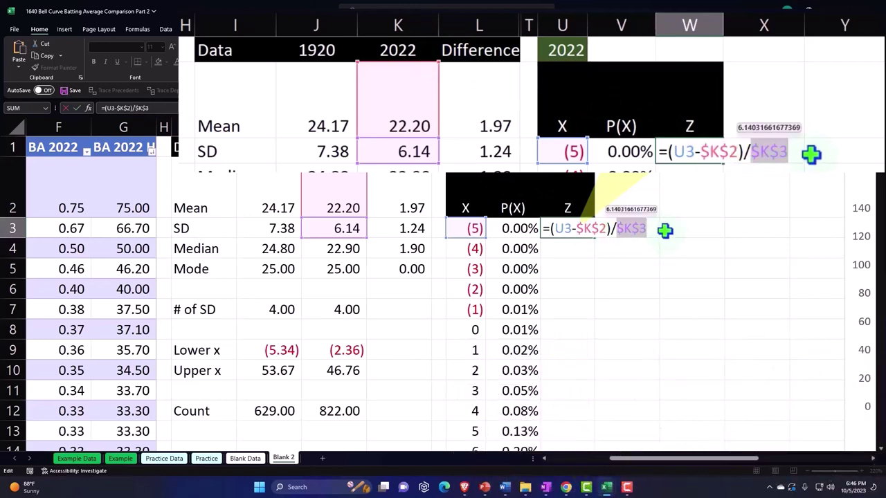
key("Return")
left_click(589, 230)
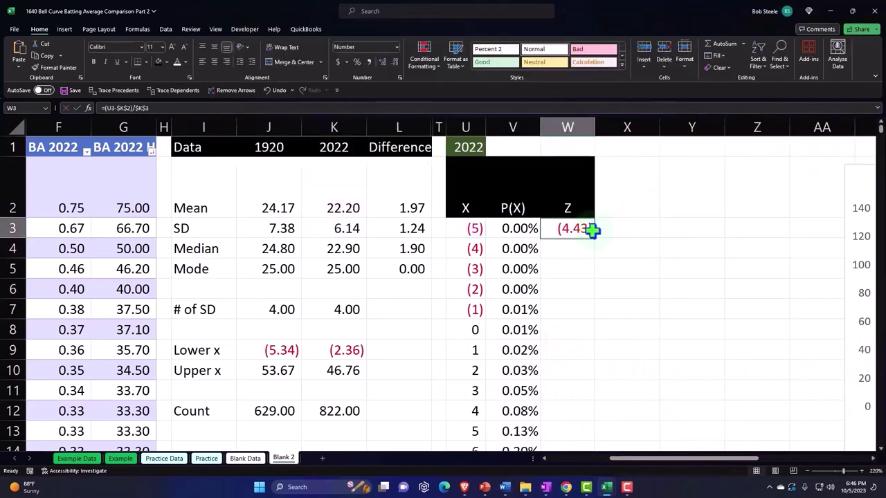
Step: Copy the W3 Z formula down column W, giving z-scores rising from (4.43)
double_click(594, 233)
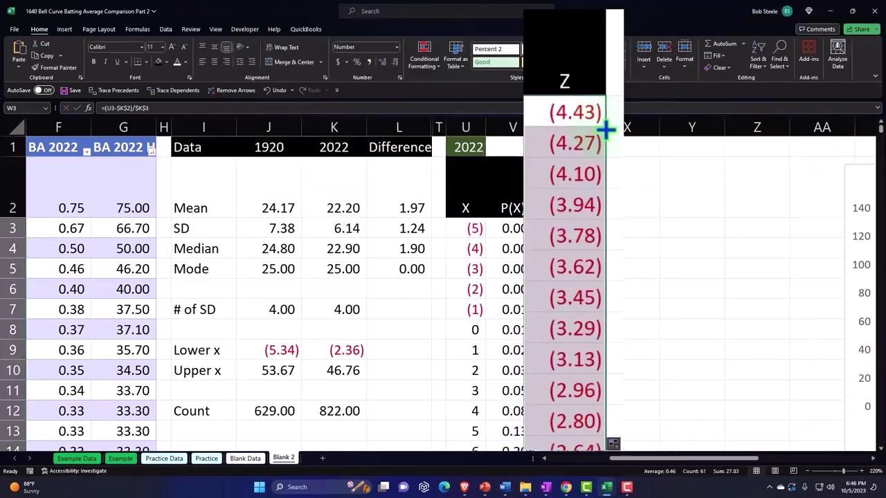
scroll(606, 132, "down", 7)
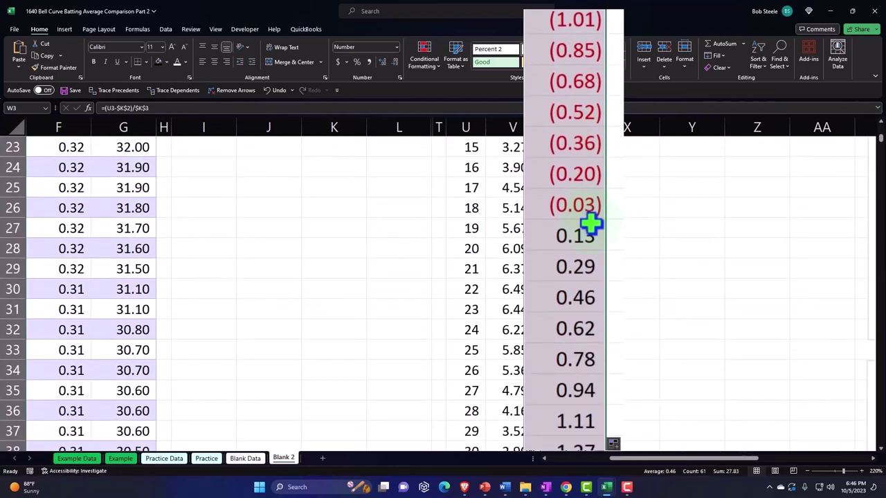
scroll(592, 223, "up", 7)
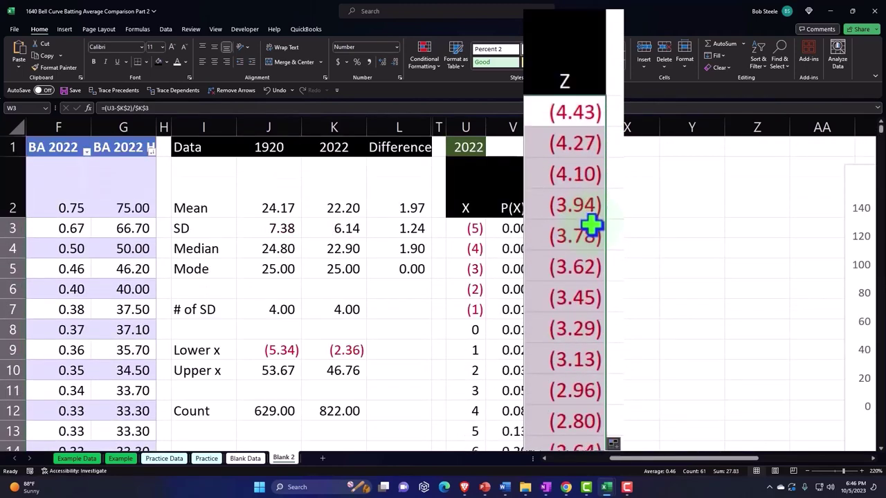
left_click(345, 192)
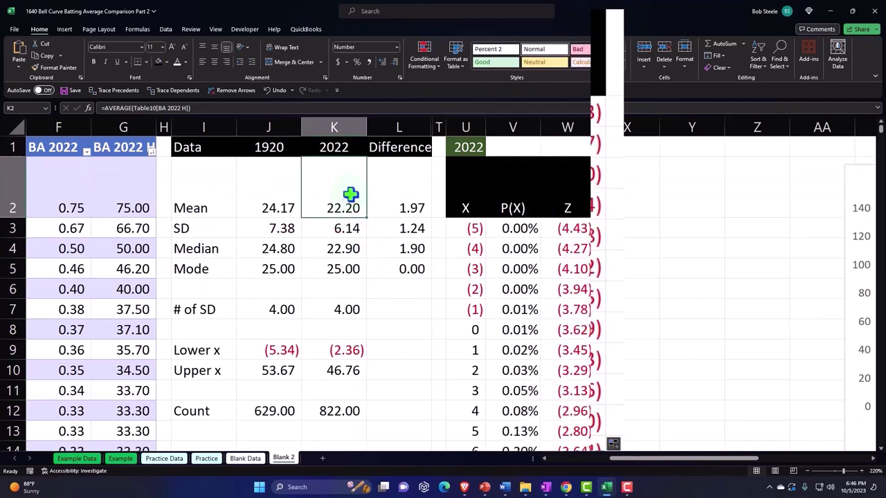
left_click(631, 209)
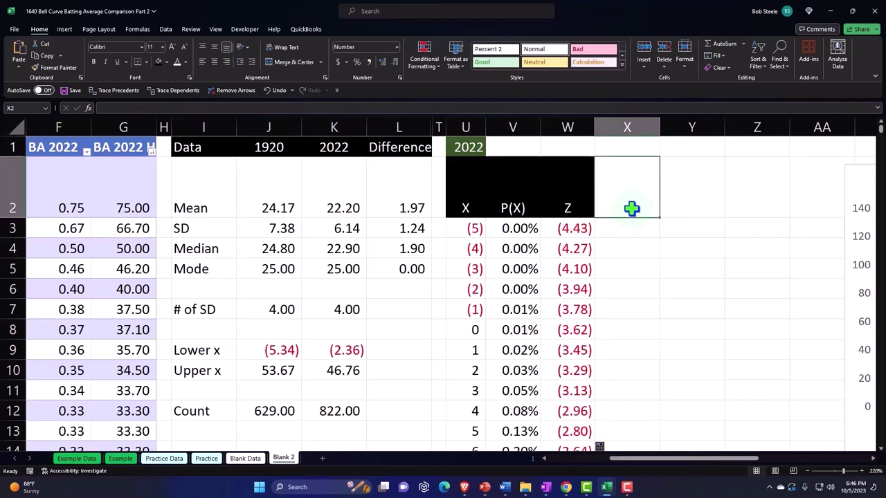
Step: Enter the header 'Actaul Frequency' in X2
type("Ac")
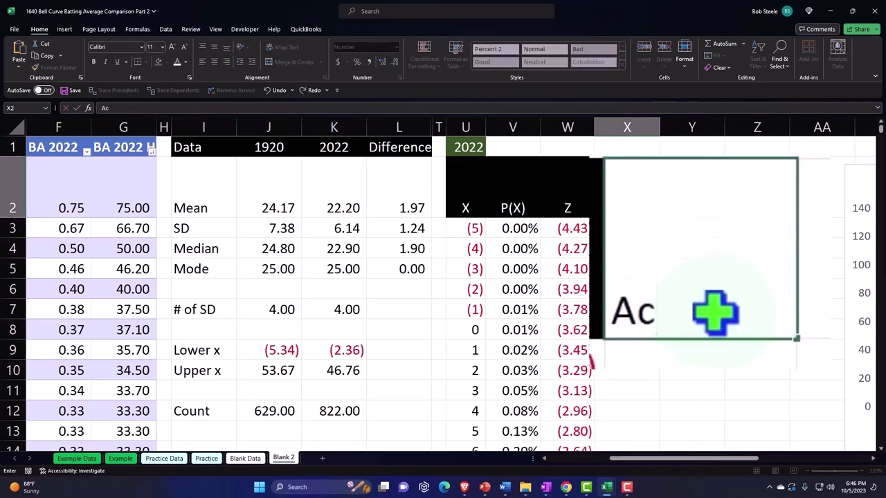
type("taul Frequency")
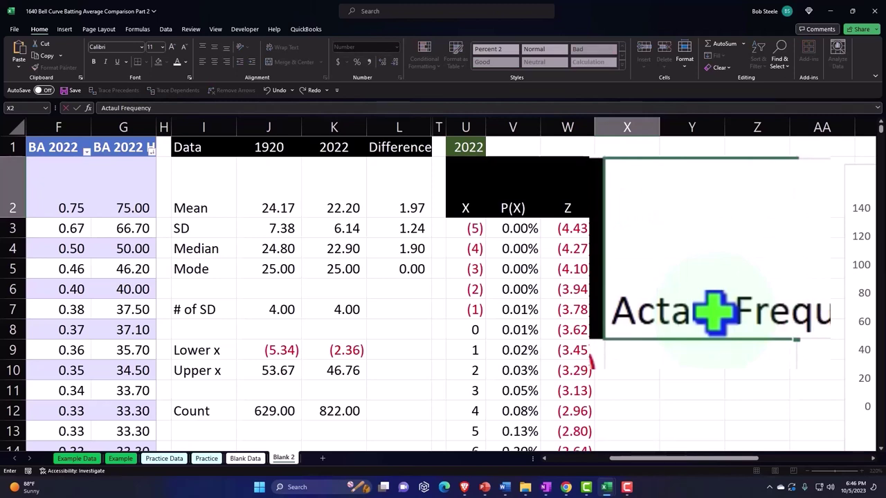
key("Return")
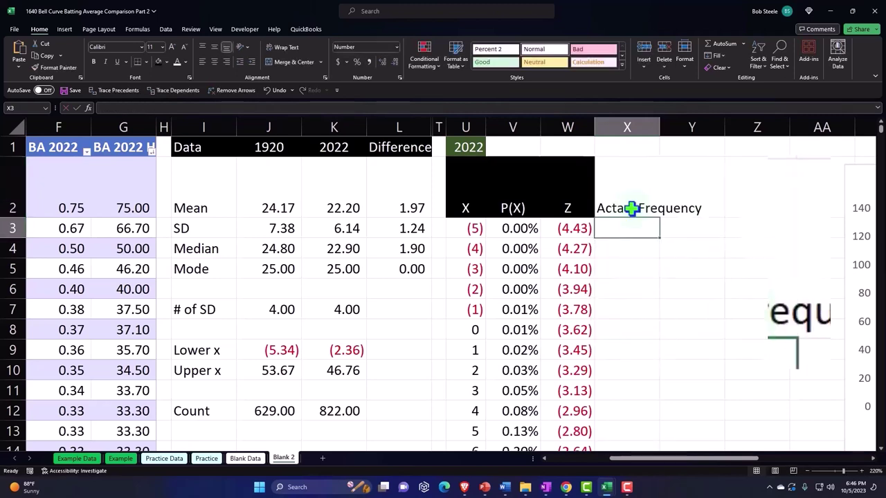
left_click(631, 209)
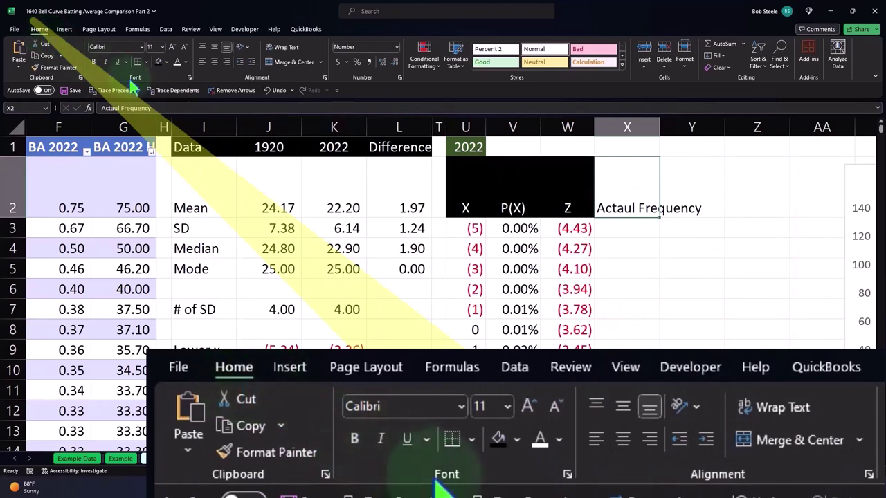
Step: Give the X2 header a black fill with white, wrapped, centred text
left_click(158, 62)
left_click(177, 61)
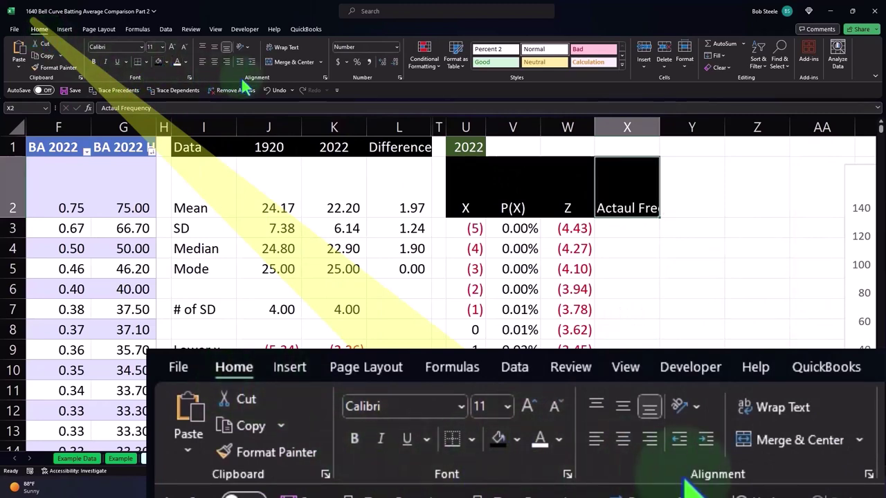
left_click(281, 48)
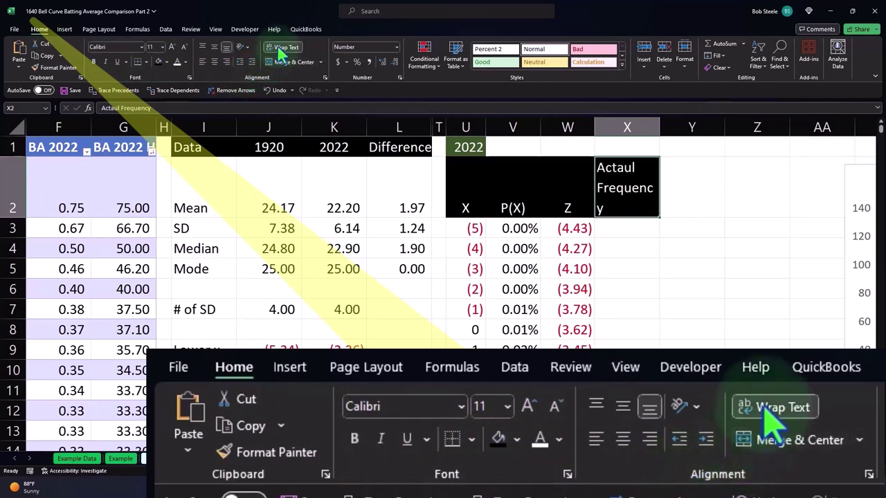
left_click(214, 61)
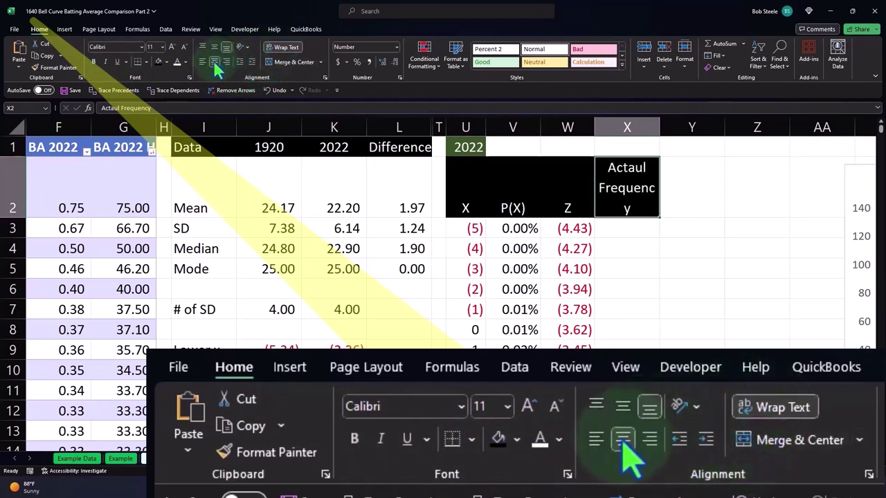
left_click(628, 232)
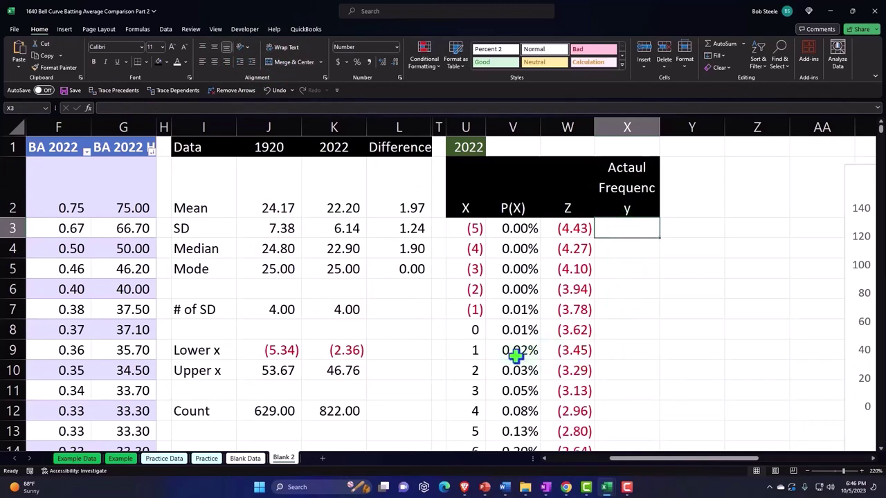
left_click(475, 305)
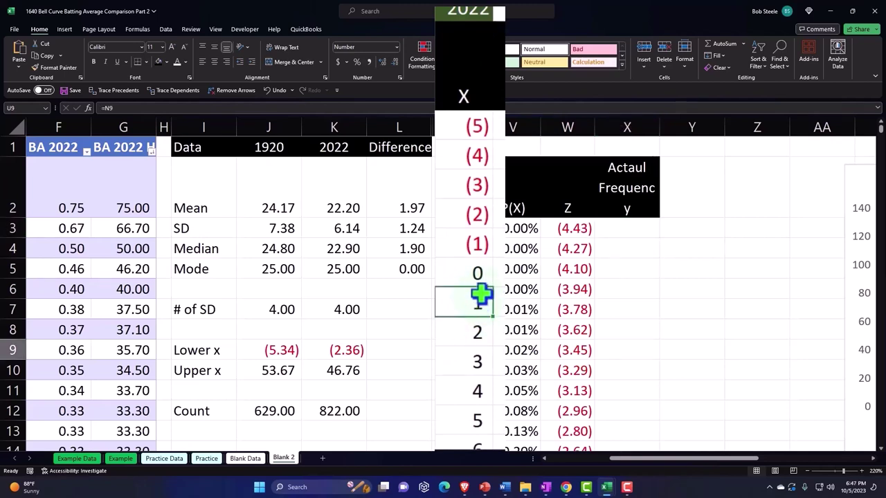
Step: Start a FREQUENCY formula in X3 with Table10[BA 2022 H] as the data
left_click(621, 231)
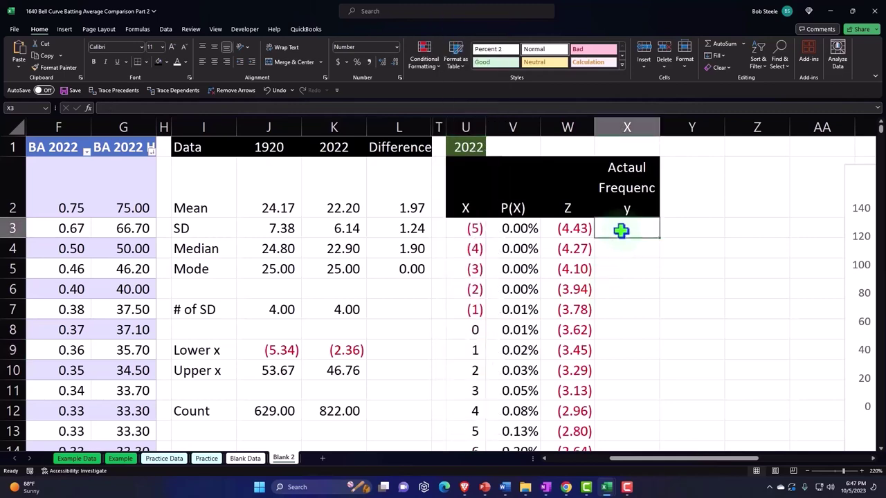
type("=fre")
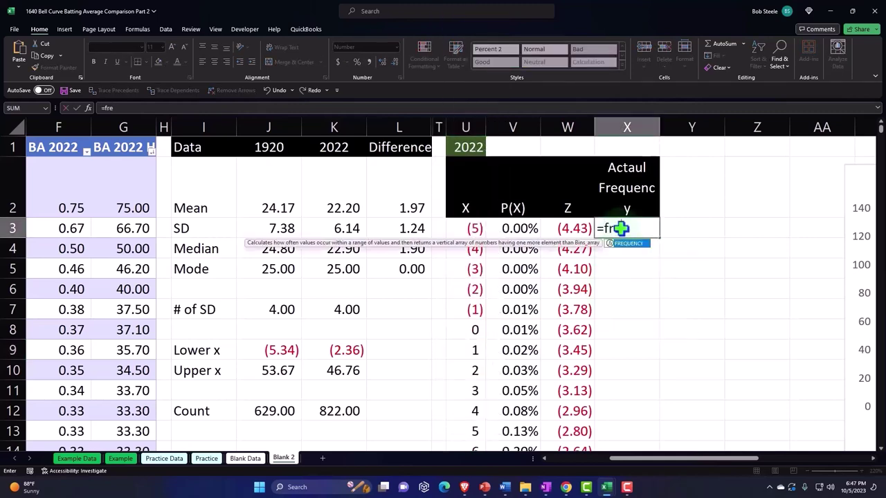
key("Tab")
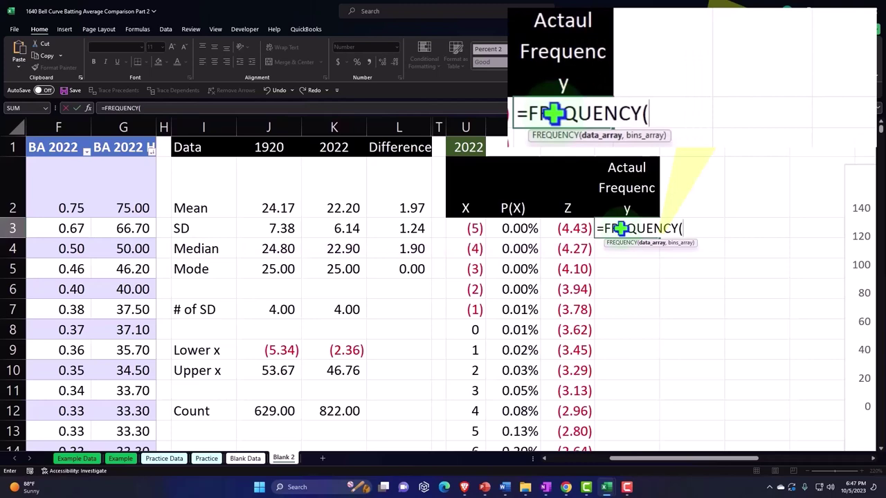
key("Left")
key("Left")
key("Left")
key("Left")
key("Left")
key("Left")
key("Left")
key("Left")
key("Left")
key("Left")
key("Left")
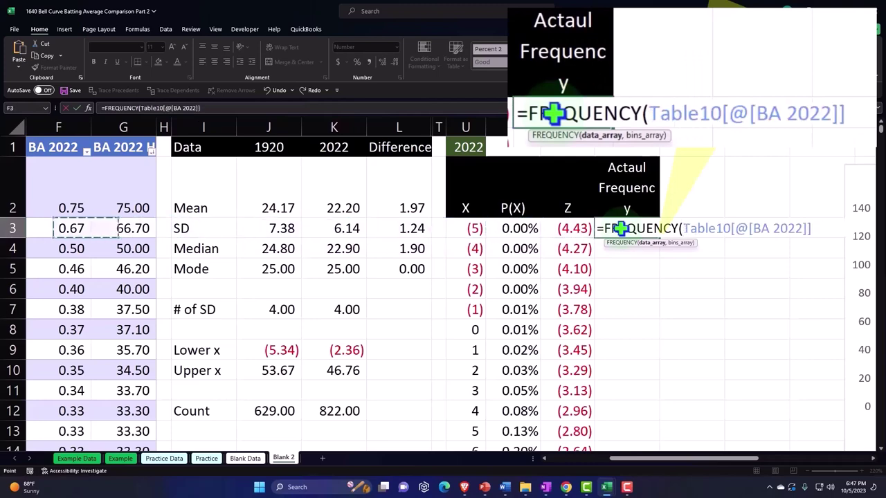
key("Left")
key("Right")
key("Right")
key("Up")
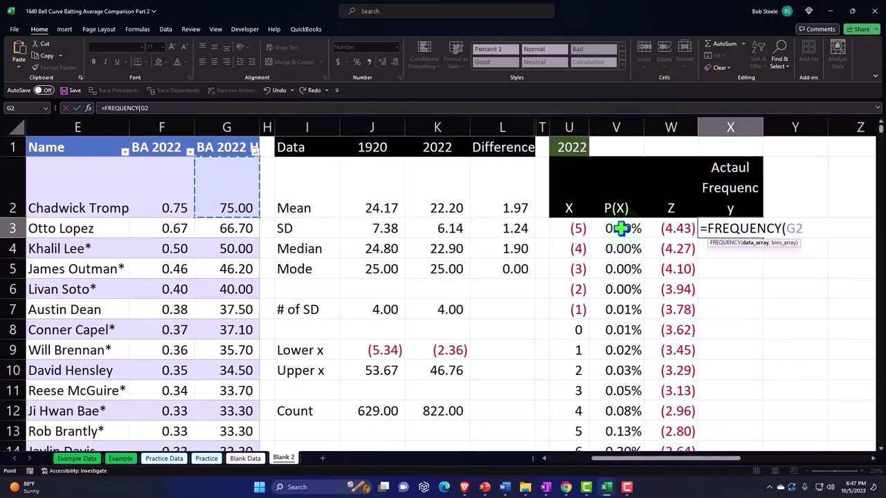
key("ctrl+shift+Down")
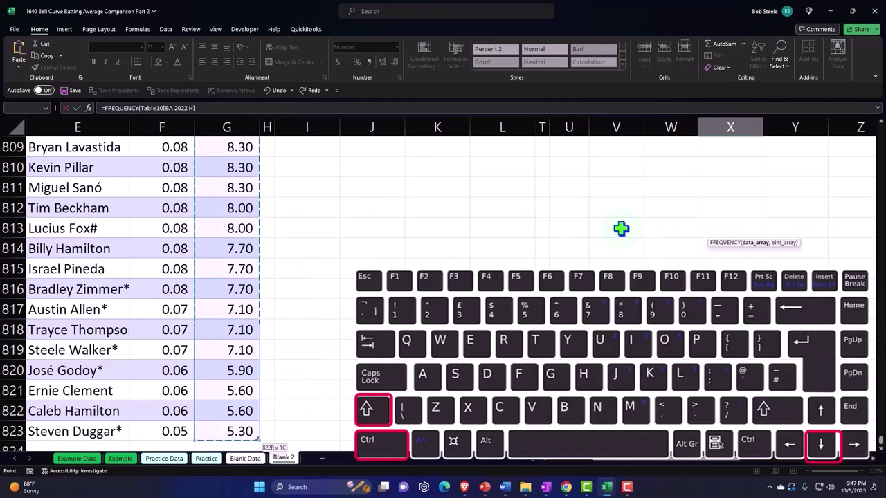
key("ctrl+BackSpace")
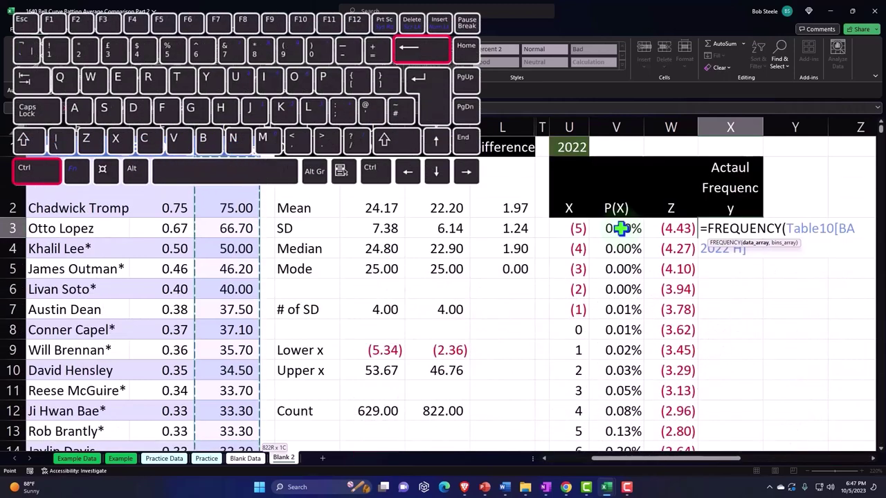
type(",")
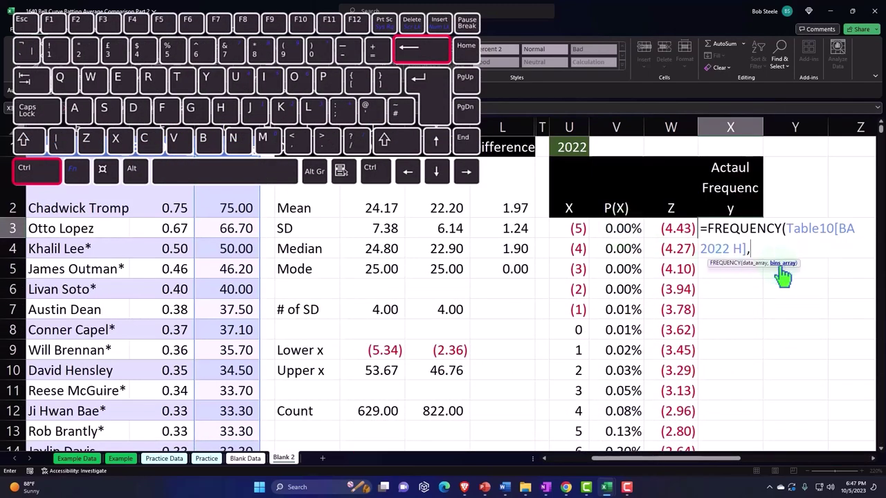
Step: Set the bins to U3:U63 and commit so the counts spill down column X
left_click(573, 226)
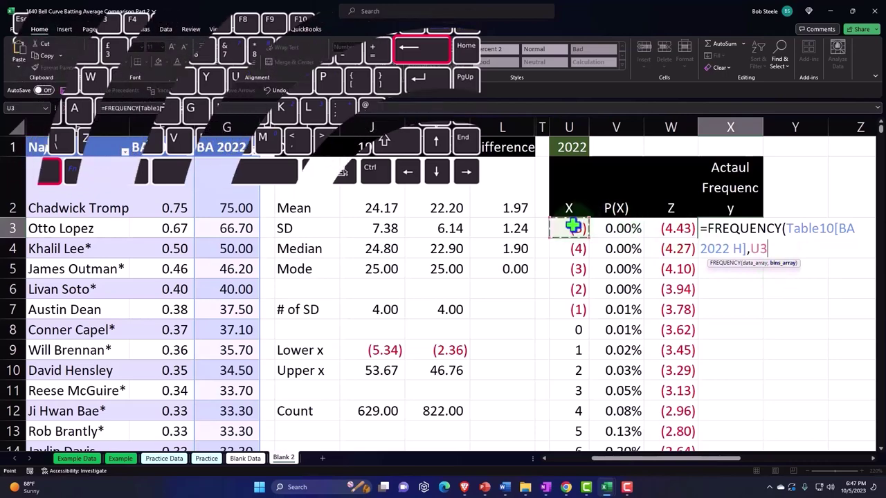
key("ctrl+shift+Down")
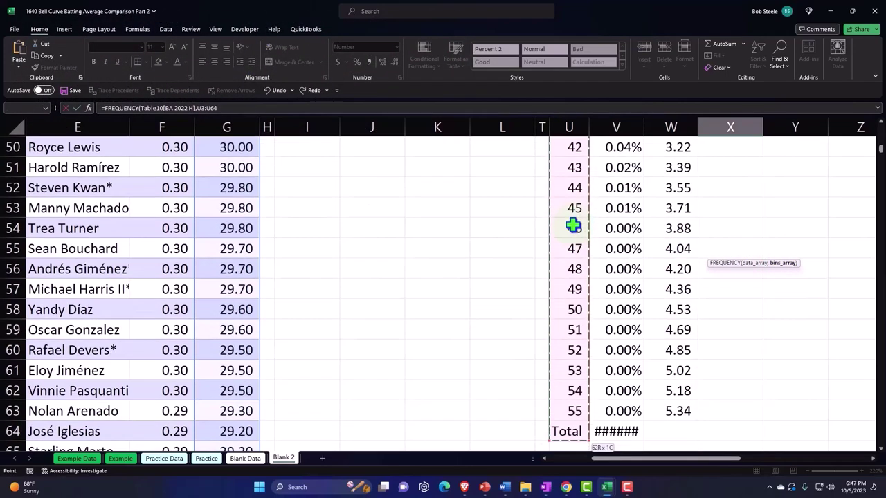
key("ctrl+shift+Up")
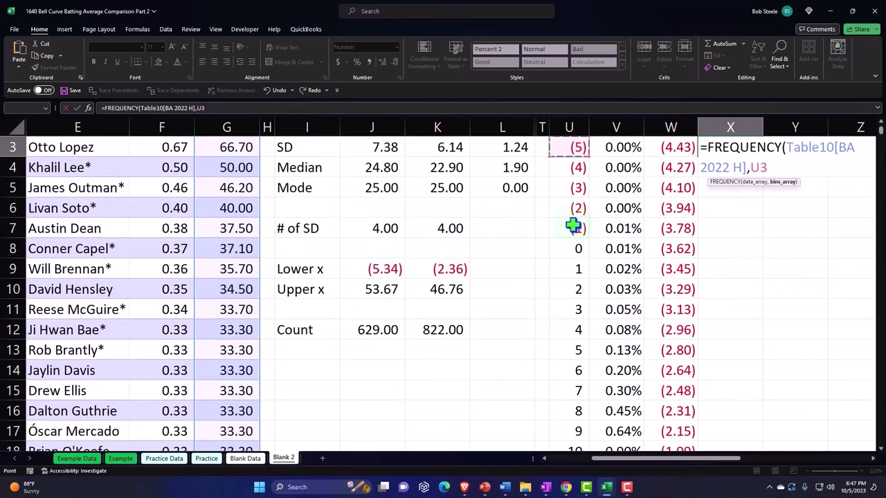
scroll(573, 227, "up", 1)
key("ctrl+shift+Down")
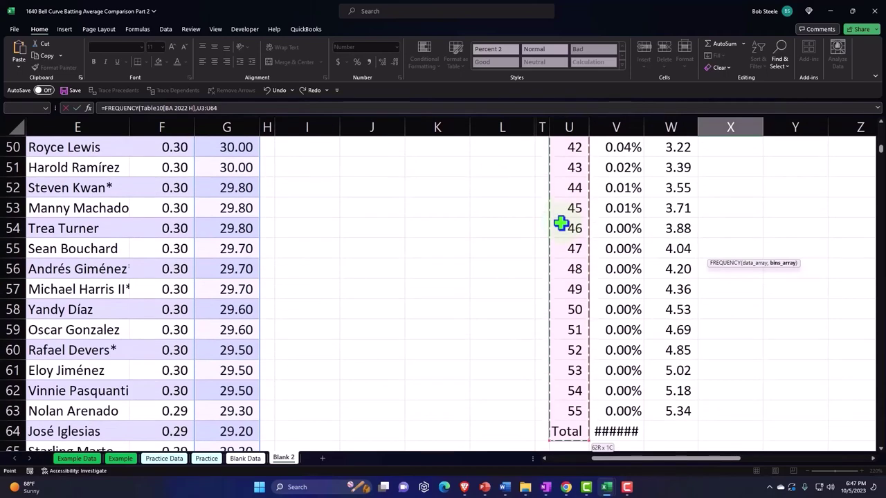
key("shift+Up")
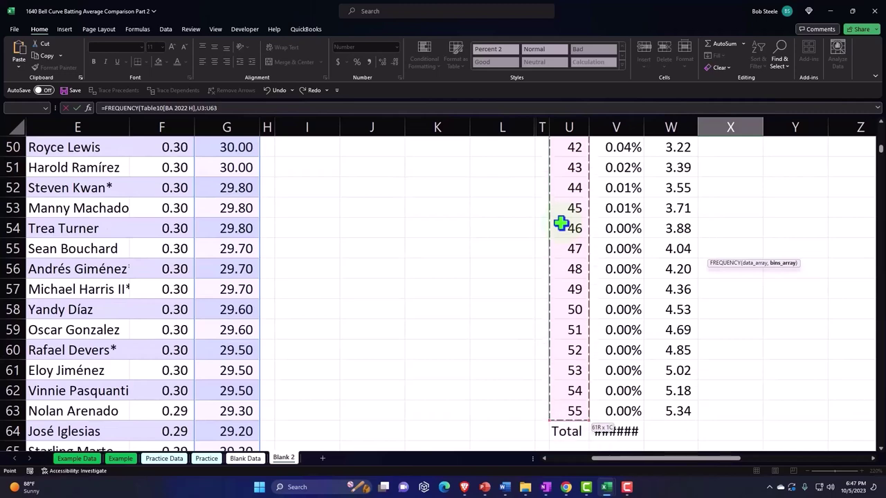
scroll(561, 222, "up", 15)
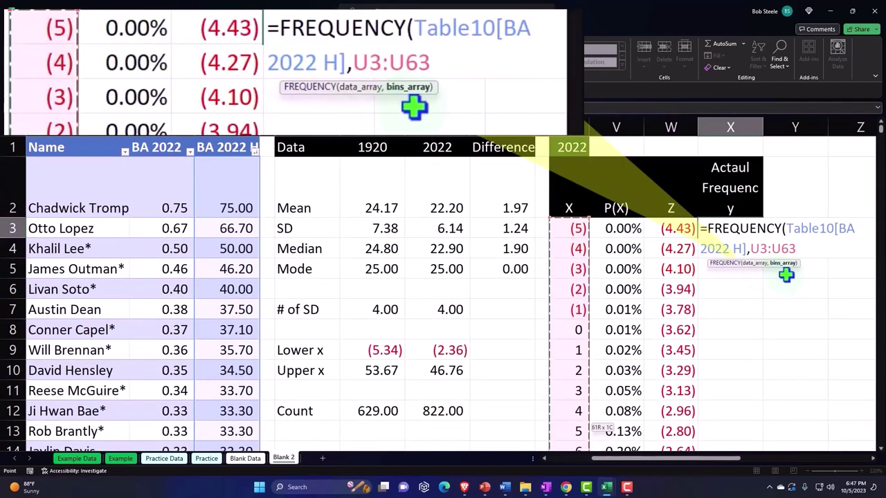
type(")")
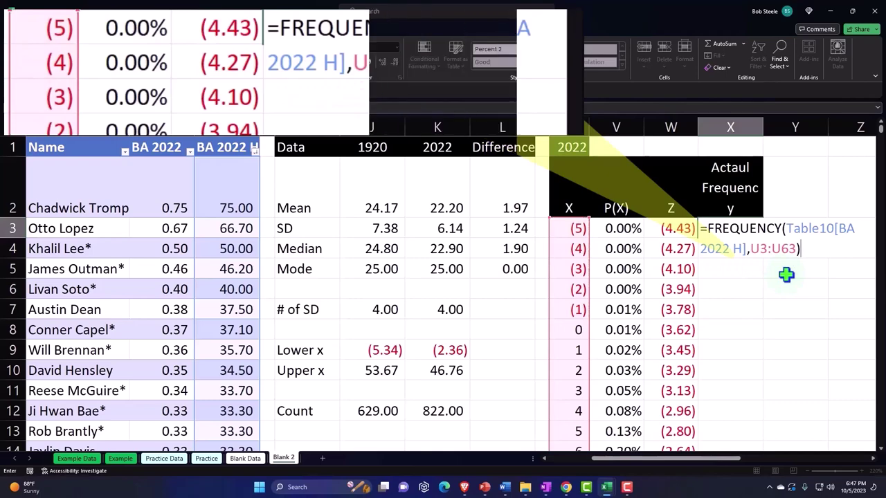
key("Return")
scroll(785, 274, "down", 20)
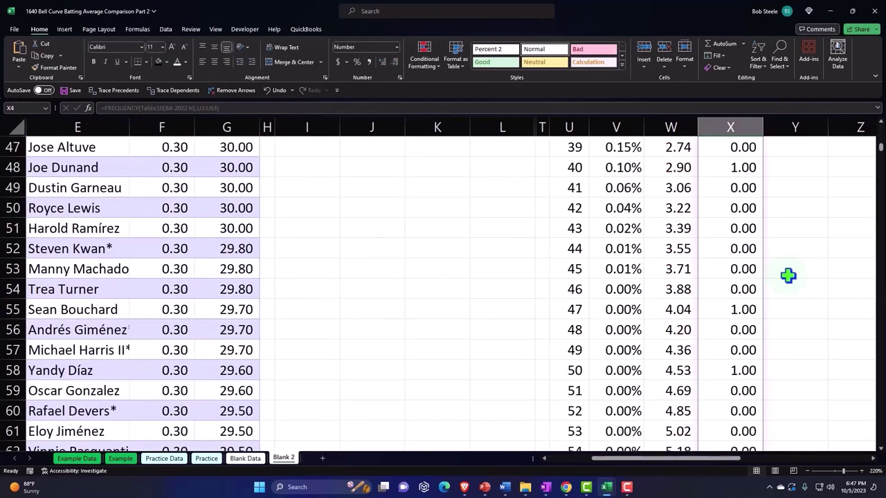
Step: Move the Total row down one row and extend the P(X) and Z formulas into the freed row
scroll(790, 276, "up", 2)
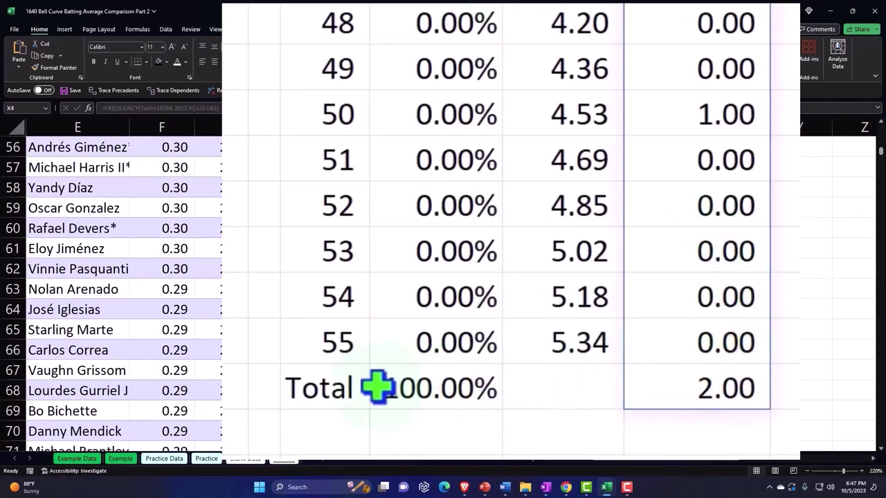
left_click(343, 390)
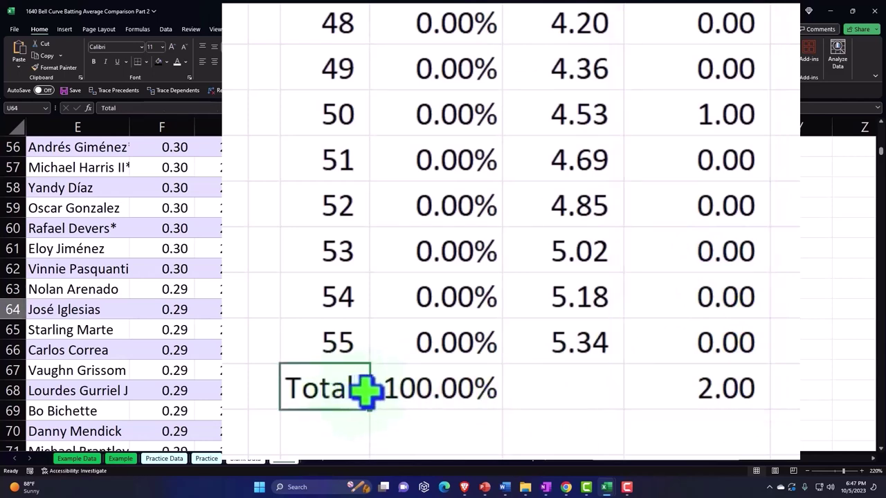
left_click_drag(366, 391, 355, 436)
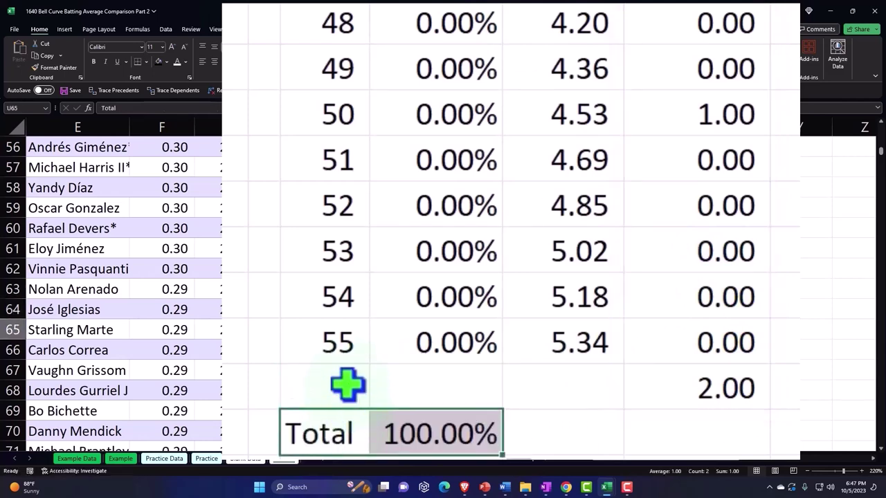
left_click_drag(347, 303, 360, 352)
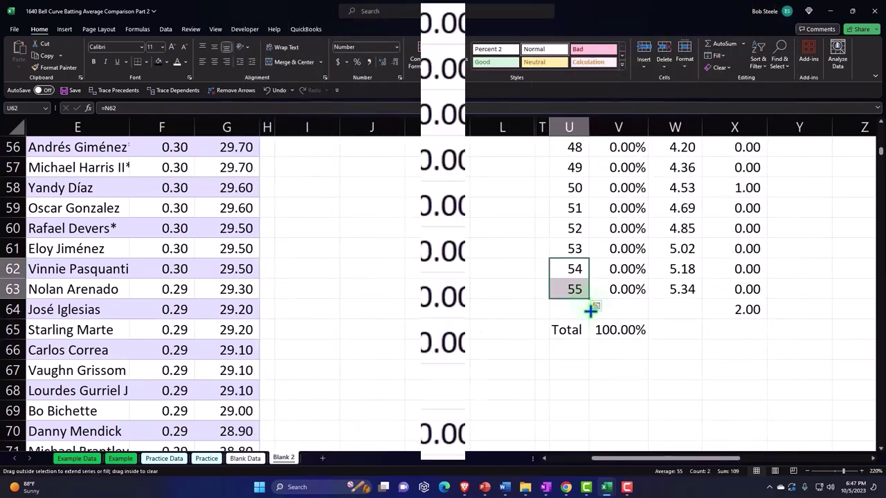
left_click_drag(626, 296, 685, 290)
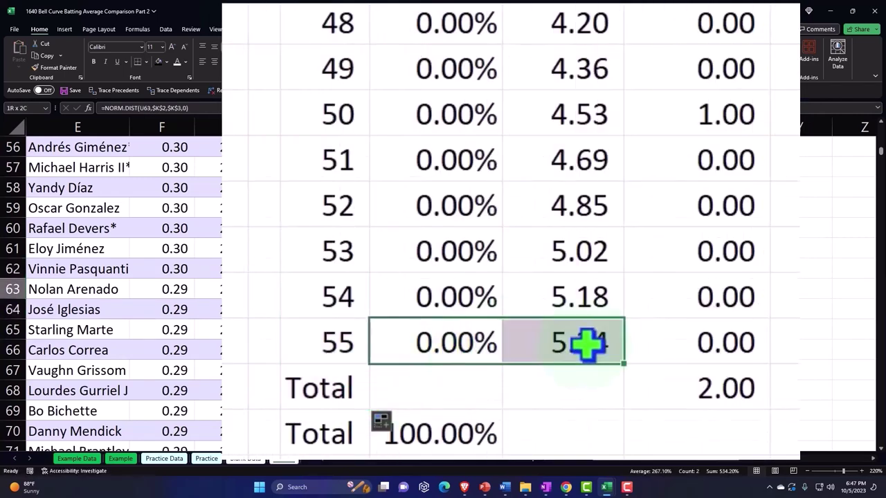
left_click_drag(625, 367, 626, 396)
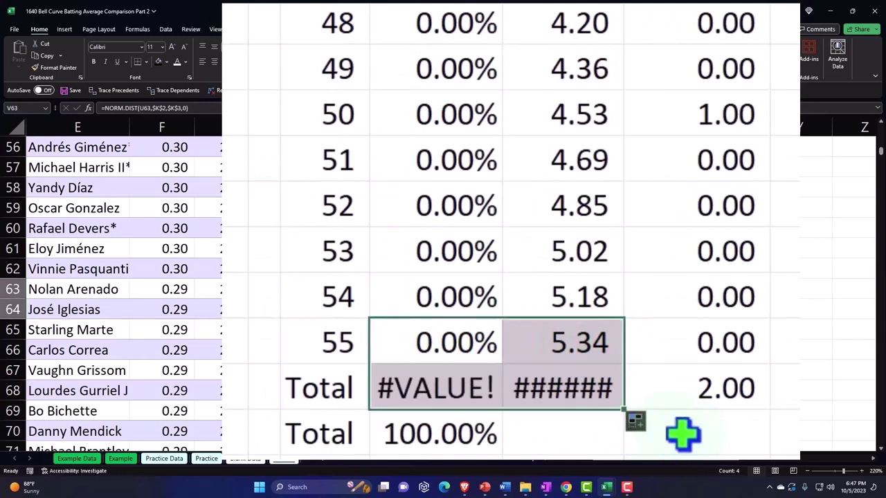
left_click(451, 350)
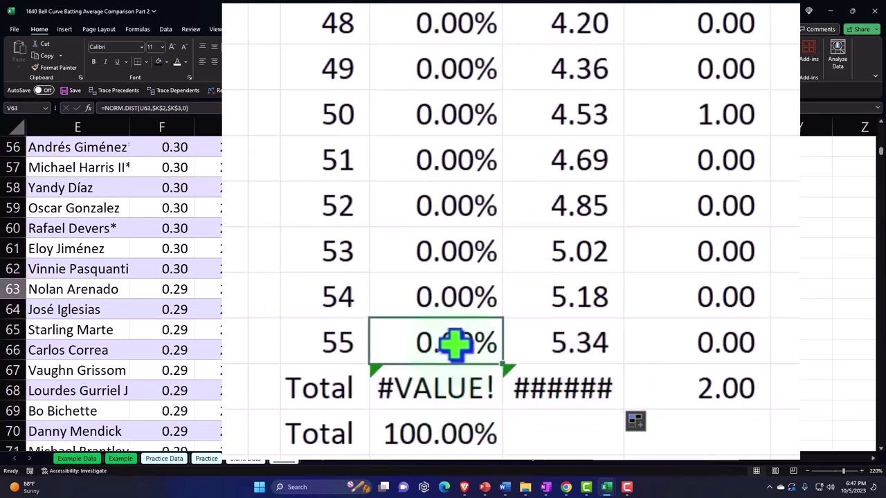
double_click(454, 344)
key("Return")
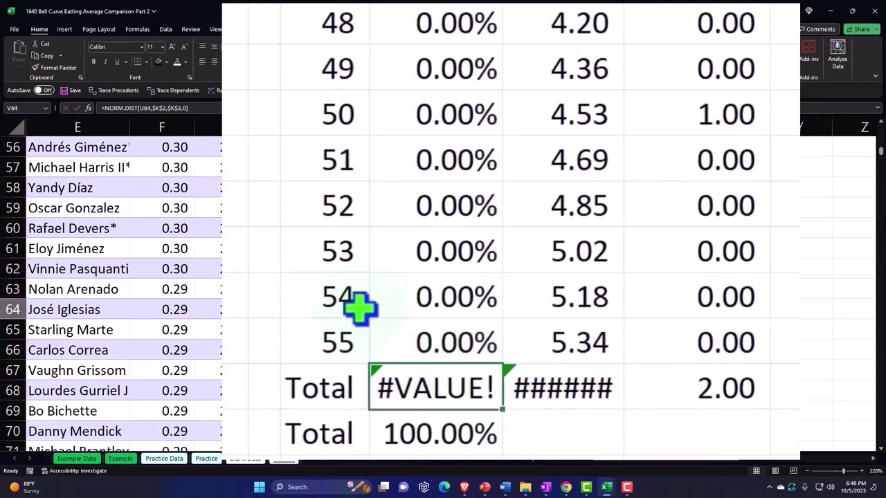
Step: Add a new bin value of 56 below bin 55
left_click_drag(360, 308, 351, 324)
left_click_drag(372, 366, 343, 393)
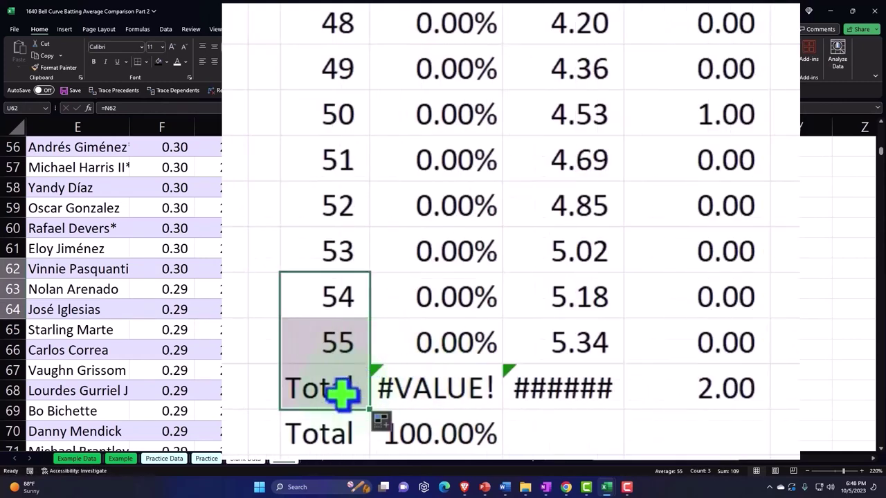
left_click(344, 393)
type("56")
key("Return")
key("Right")
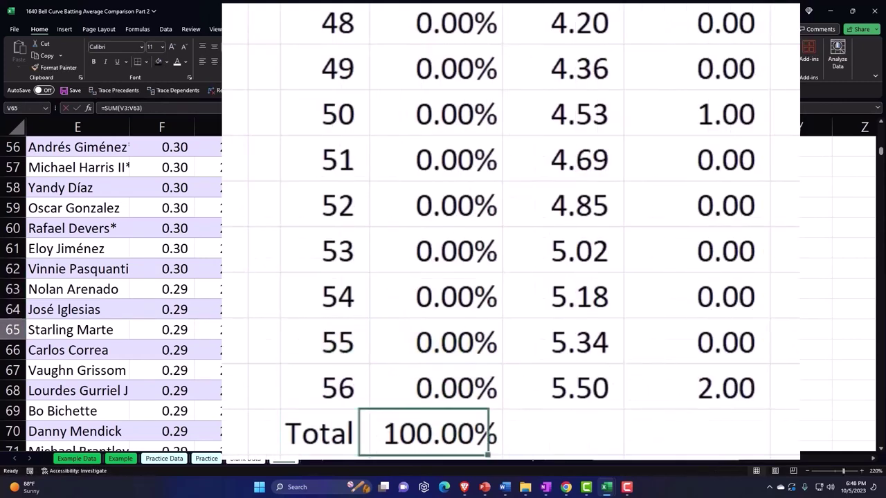
Step: AutoSum the Actual Frequency column in the Total row, giving 822
left_click(433, 388)
left_click(696, 388)
left_click(697, 433)
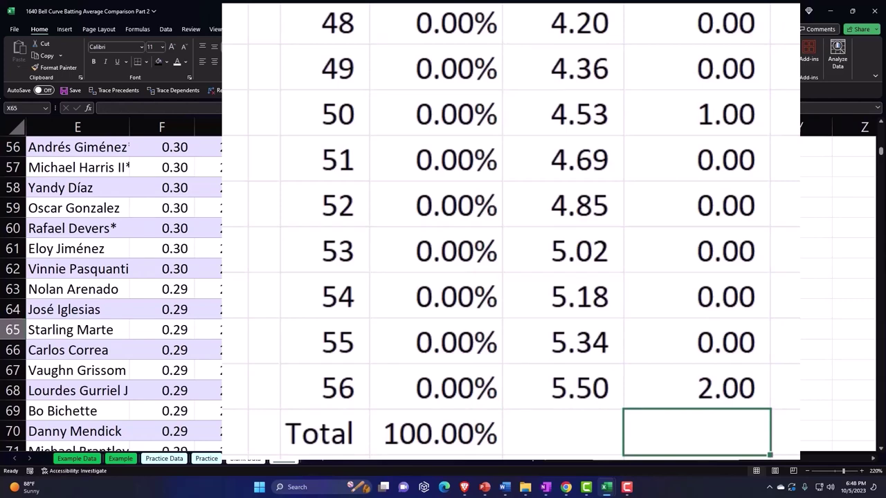
key("alt+equal")
key("Return")
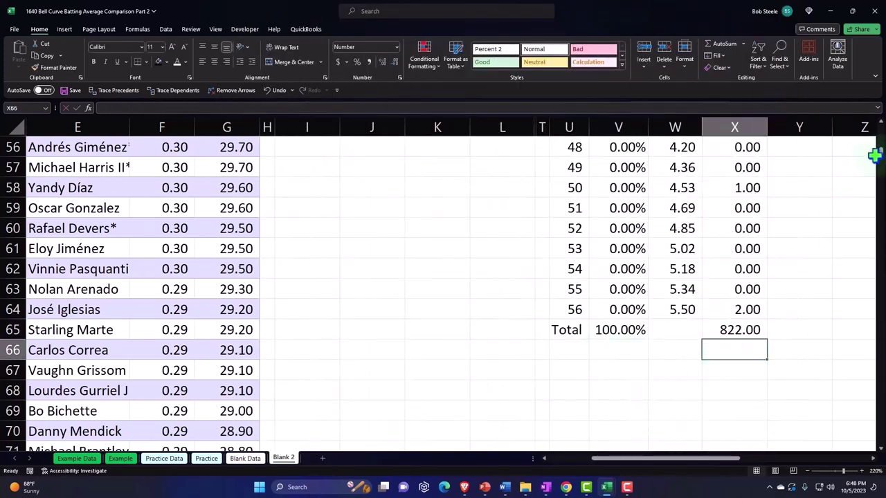
scroll(875, 156, "up", 18)
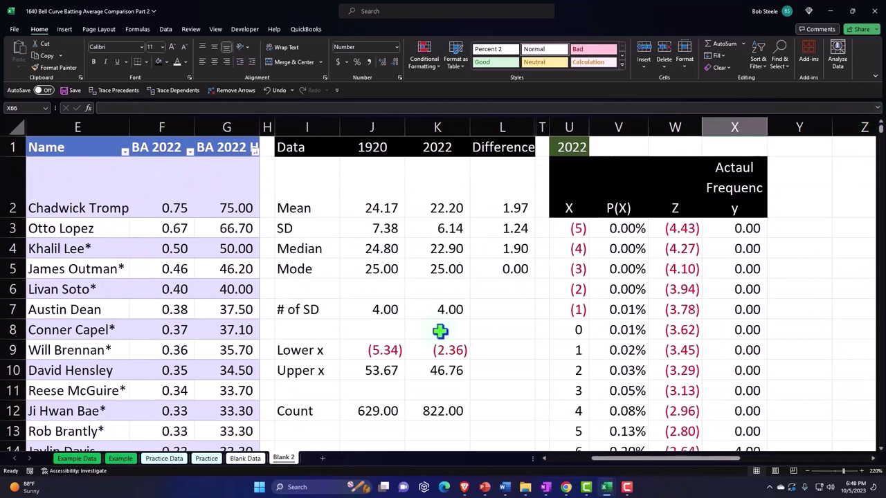
left_click(438, 411)
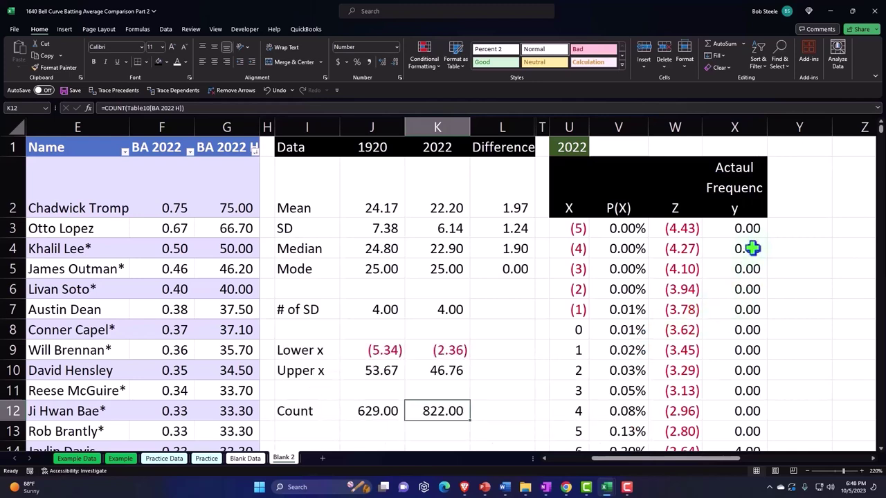
Step: Enter 'Actual % of Total' in Y2 with black fill, white font, wrapped and centred
left_click(795, 194)
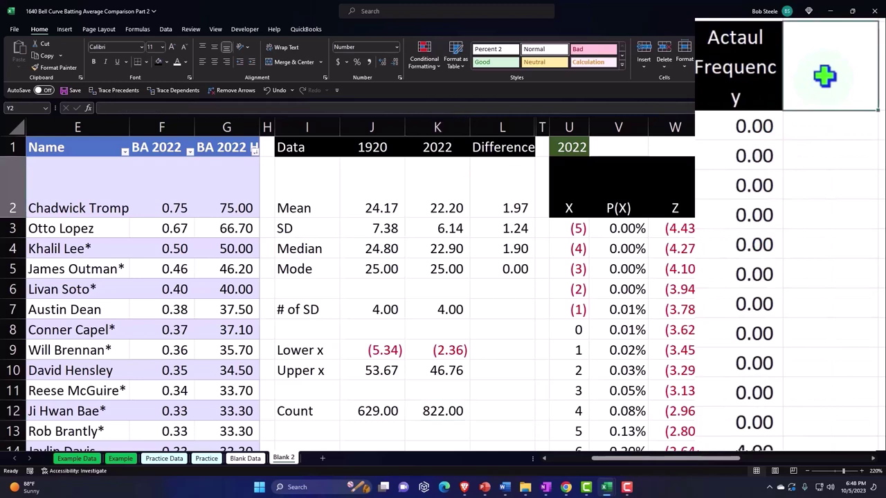
type("Actual")
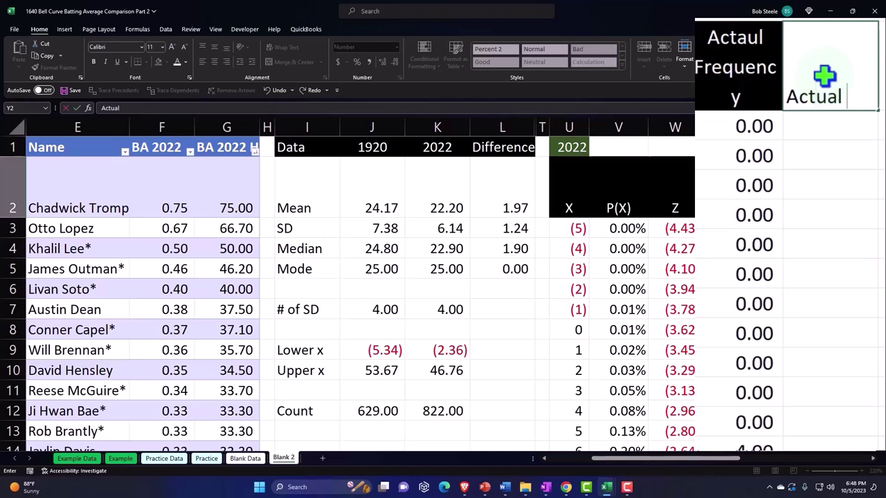
type(" % of")
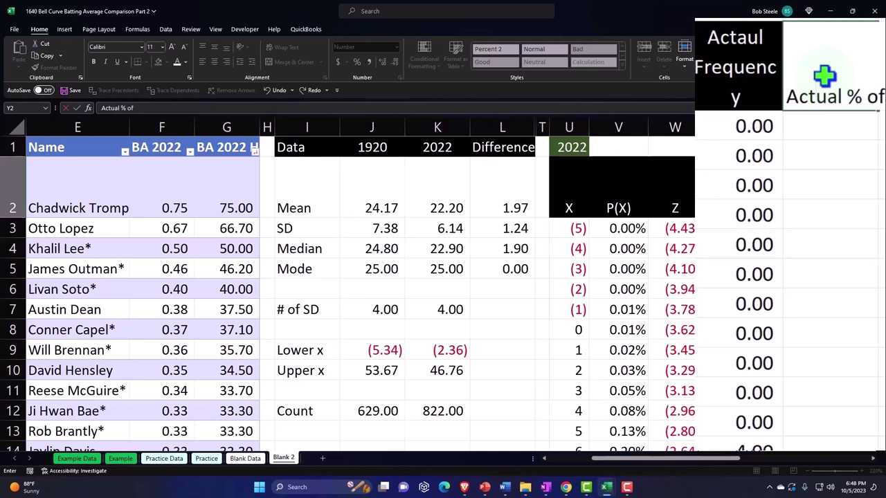
type(" Total")
left_click(794, 187)
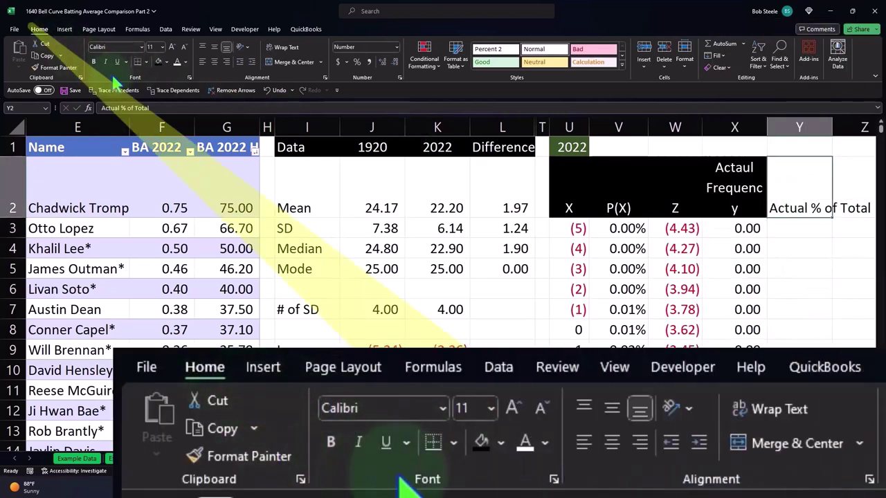
left_click(159, 62)
left_click(177, 62)
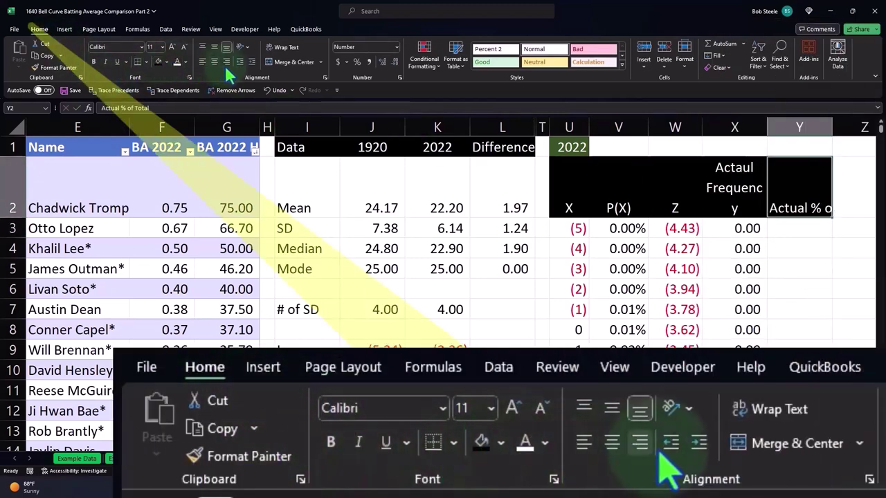
left_click(284, 49)
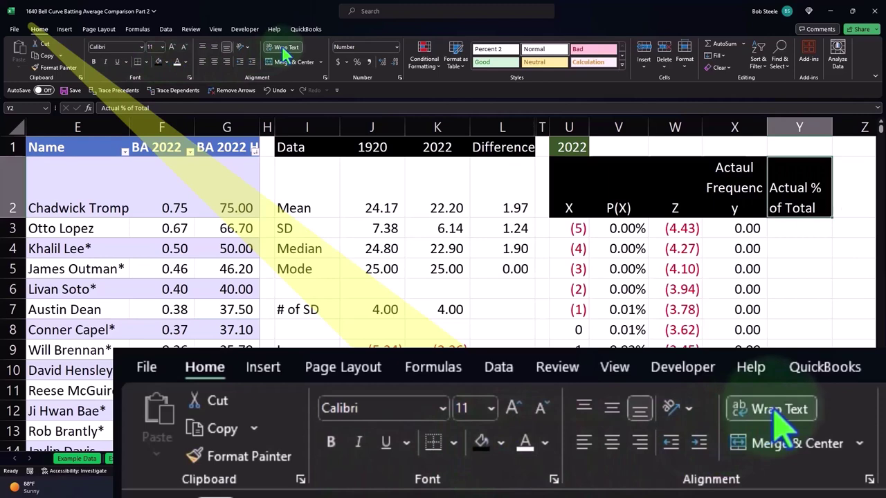
left_click(213, 61)
Step: Enter =X3/$X$65 in Y3 to divide the frequency by the locked total
left_click(789, 230)
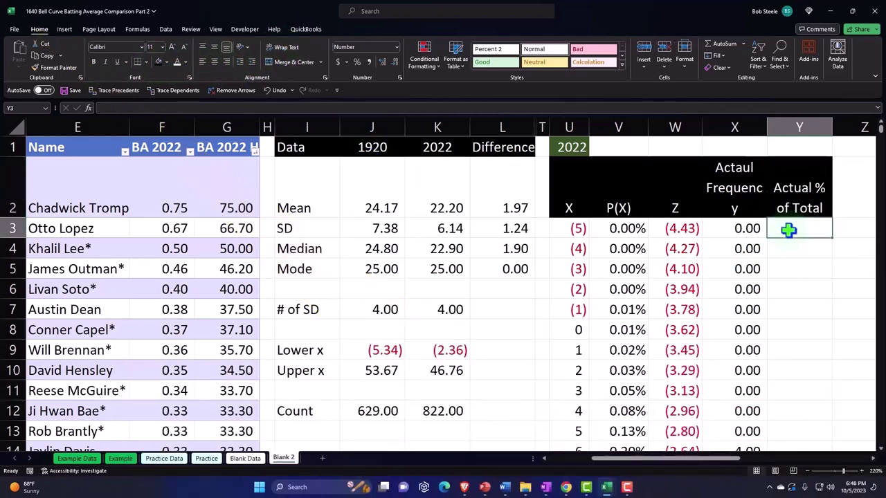
type("=")
key("Left")
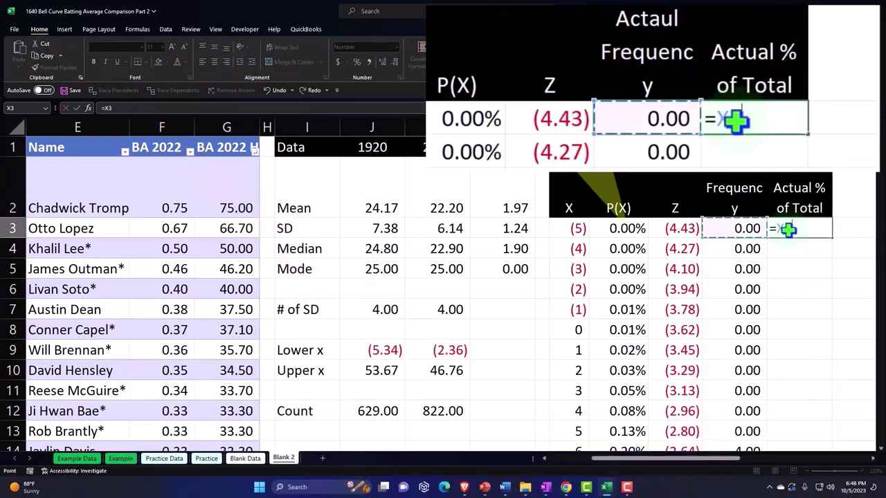
type("/")
key("Left")
key("Down")
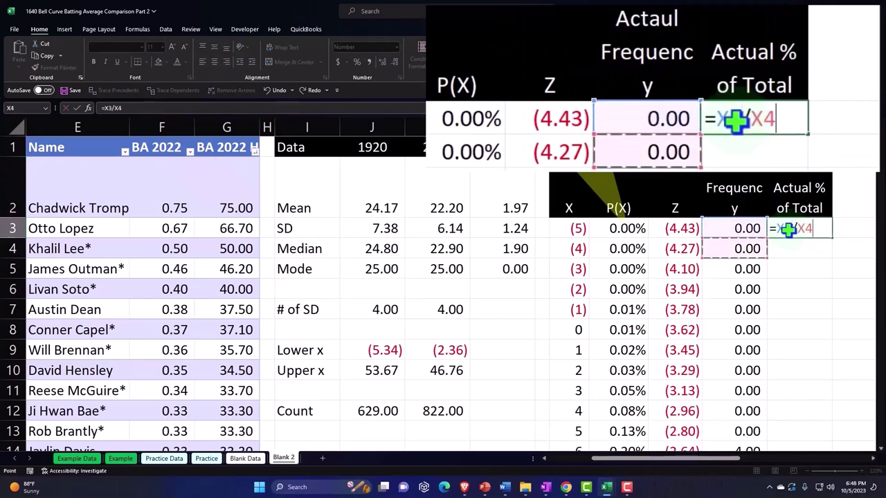
key("ctrl+shift+Down")
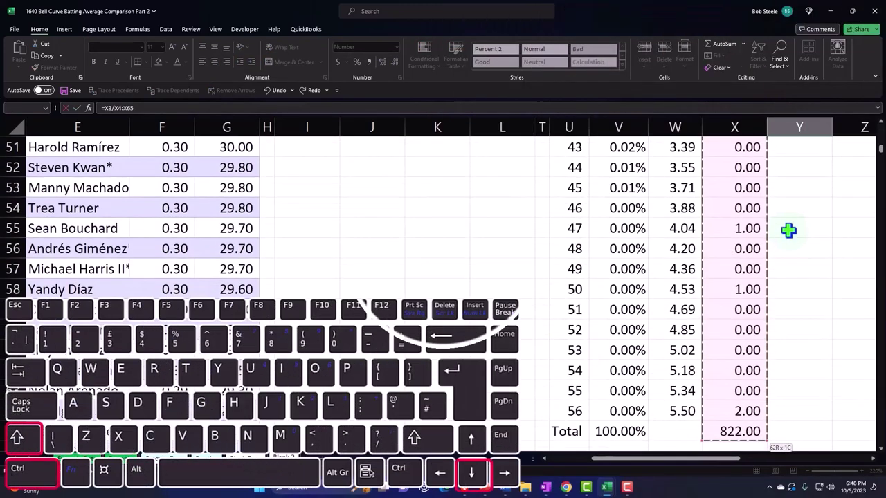
key("ctrl+Down")
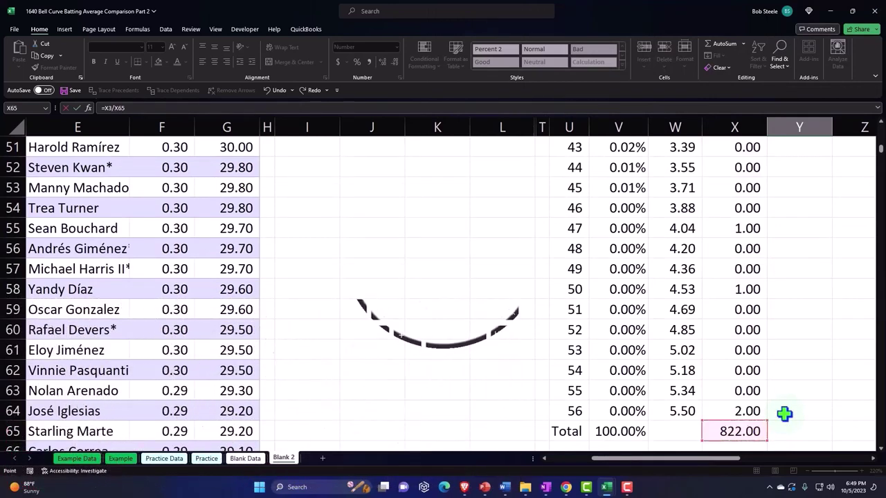
key("F4")
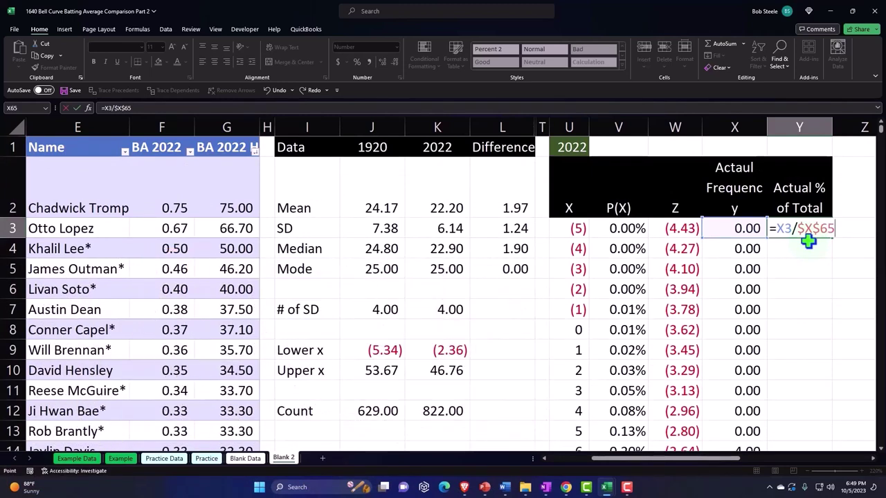
key("Return")
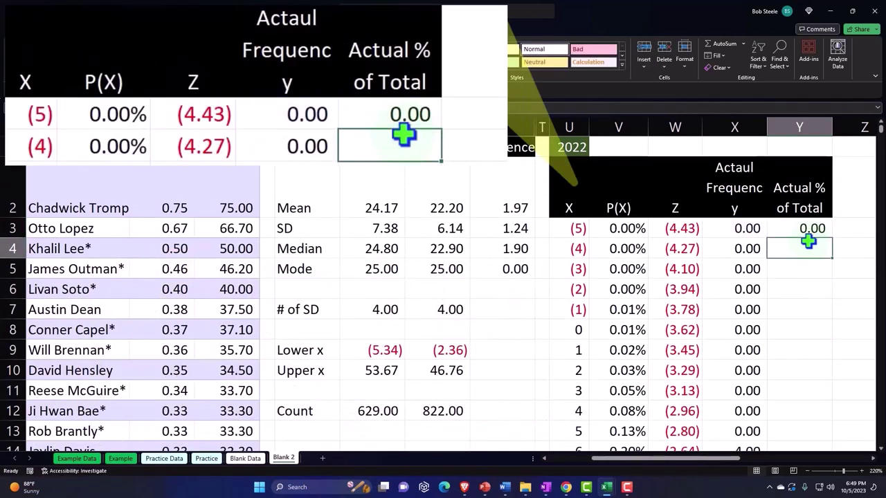
Step: Format Y3 as a percentage and fill it down the Actual % of Total column
left_click(807, 228)
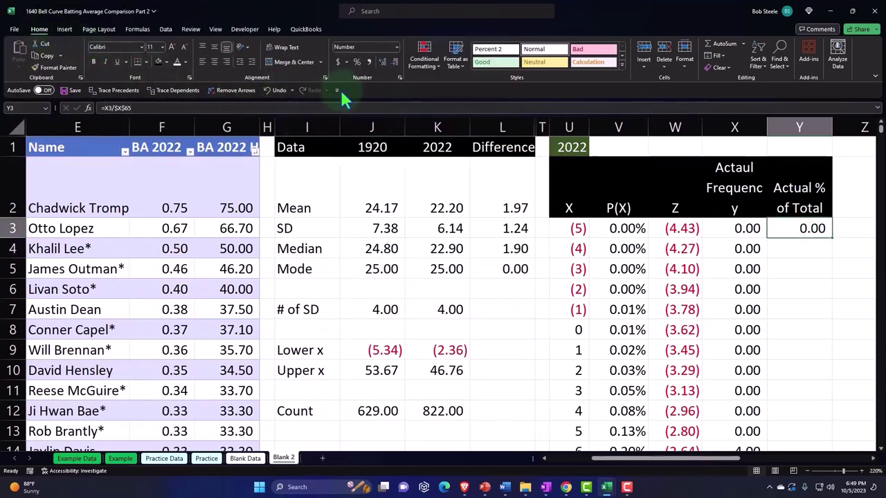
left_click(356, 61)
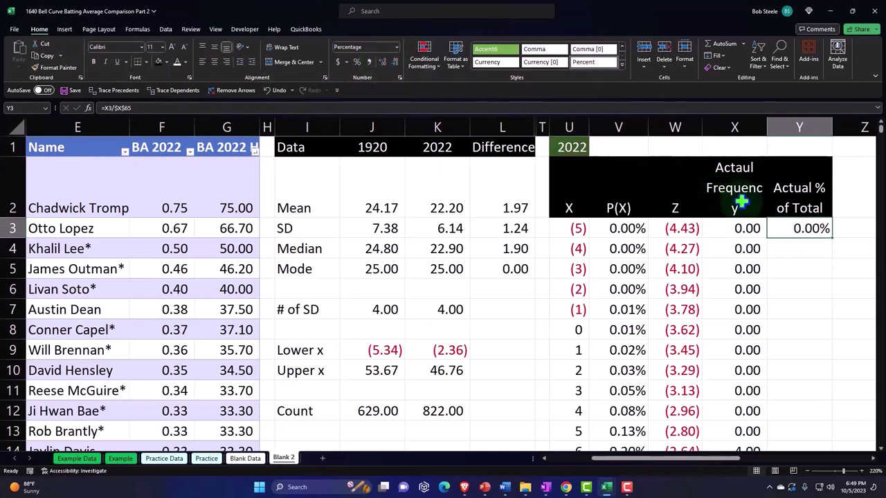
double_click(833, 238)
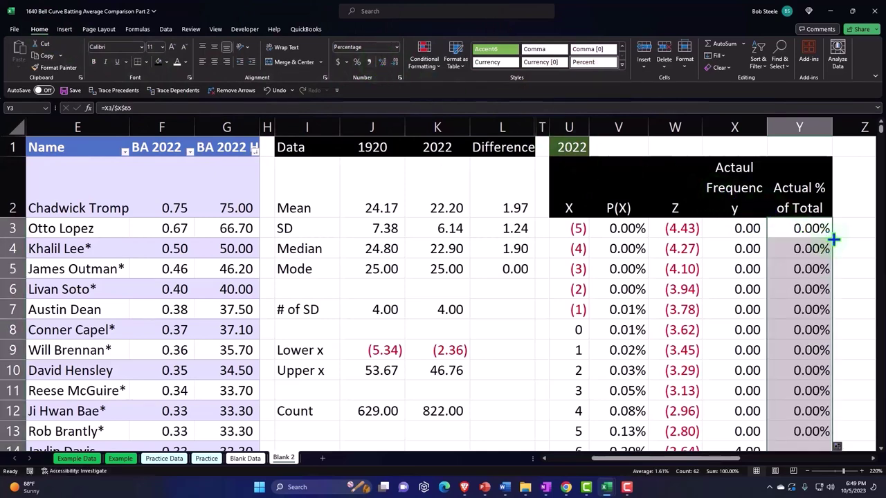
scroll(833, 239, "down", 3)
scroll(842, 171, "down", 16)
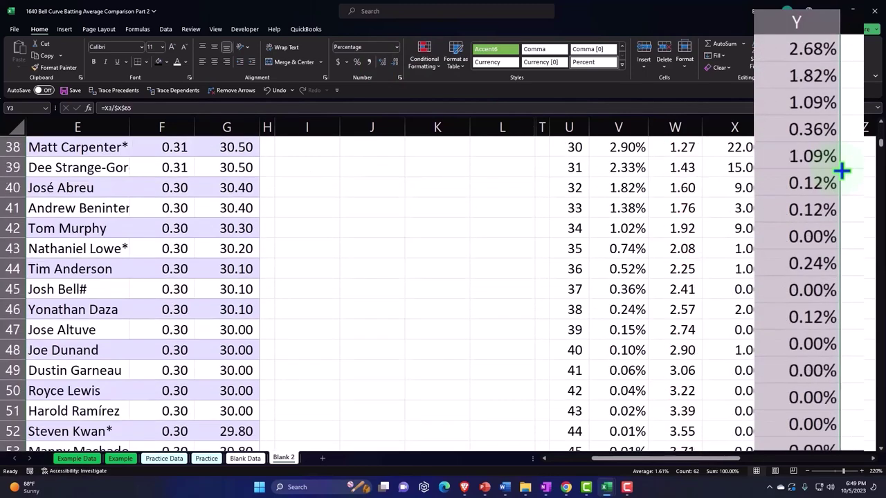
Step: Sum the Actual % of Total column in Y65 and format it as a percentage, showing 100.00%
left_click(785, 204)
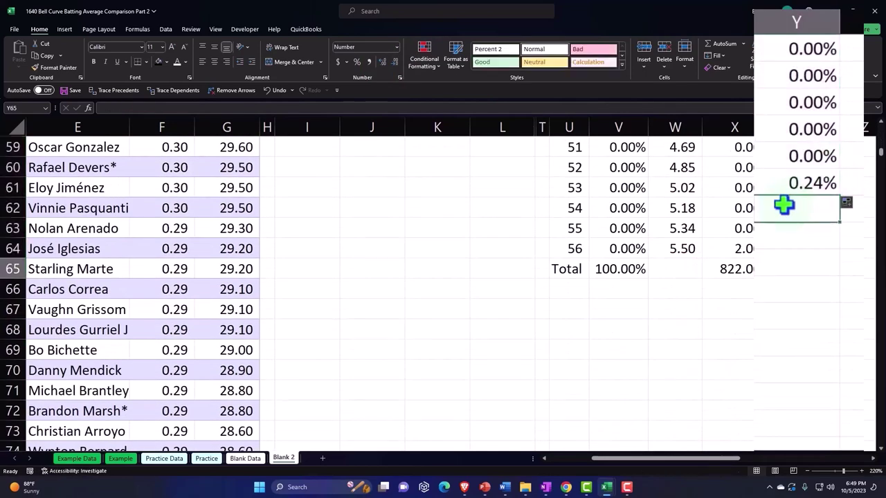
key("alt+equal")
key("Return")
left_click(790, 267)
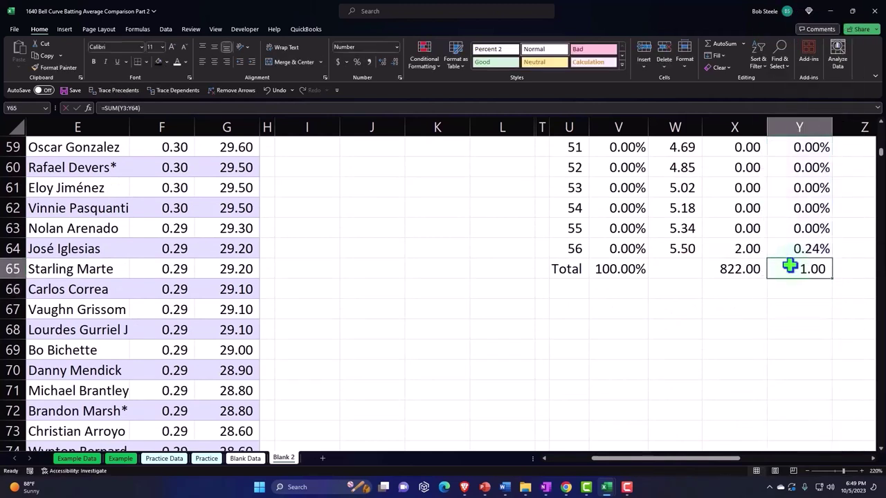
left_click(358, 62)
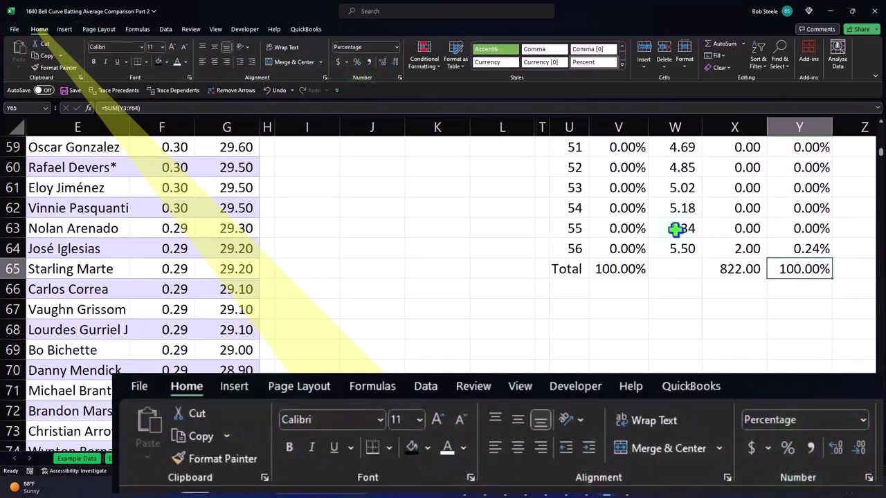
left_click_drag(881, 151, 880, 130)
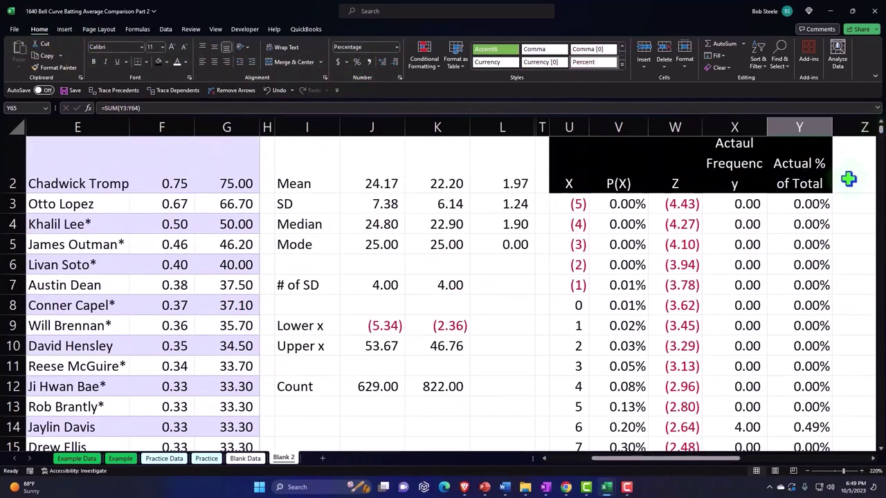
left_click(845, 178)
Step: Enter the 'Difference' header in Z2 with a black fill and white text
key("Left")
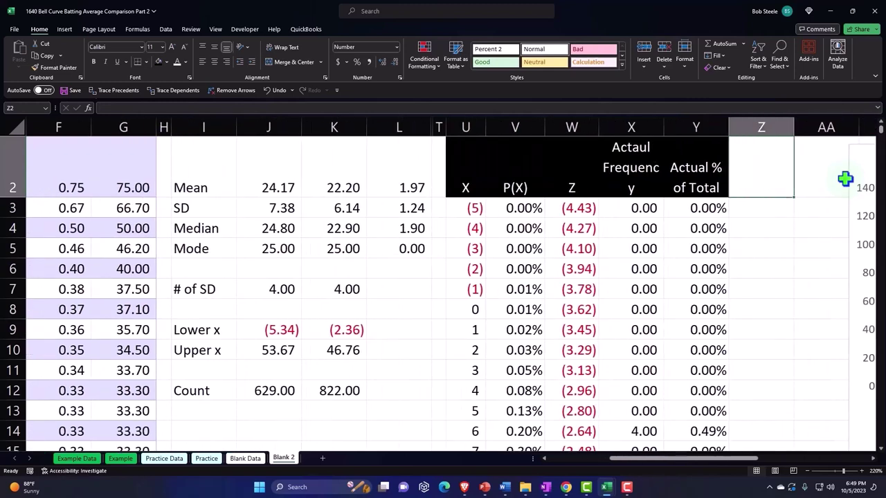
type("Difference")
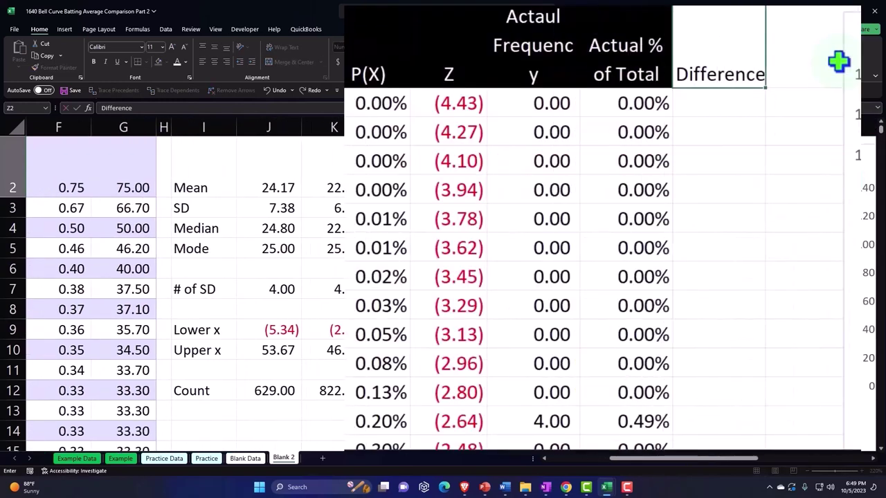
key("Return")
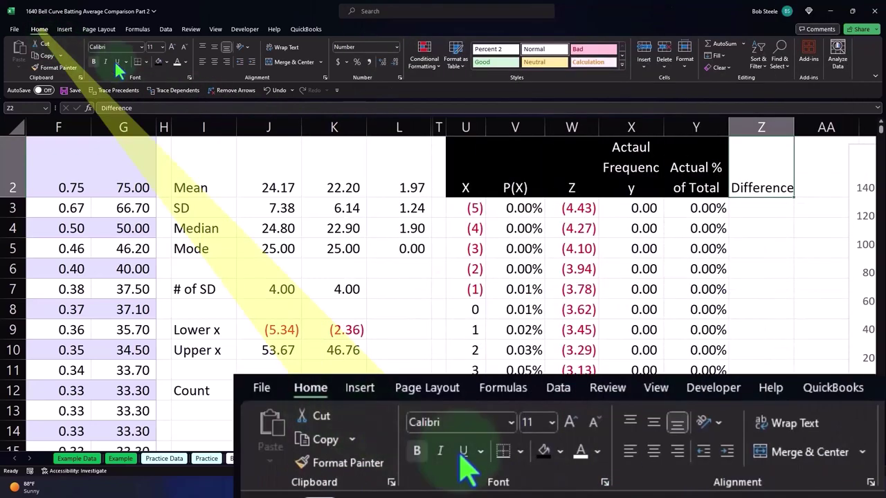
left_click(158, 62)
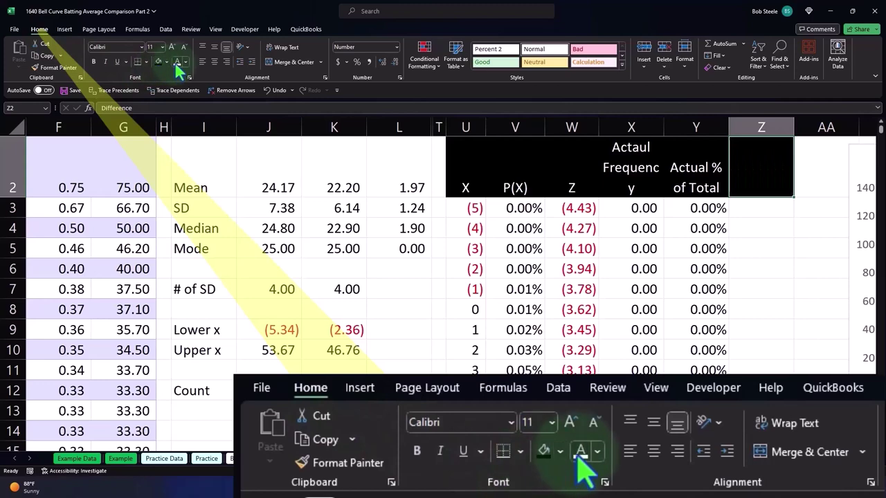
left_click(177, 62)
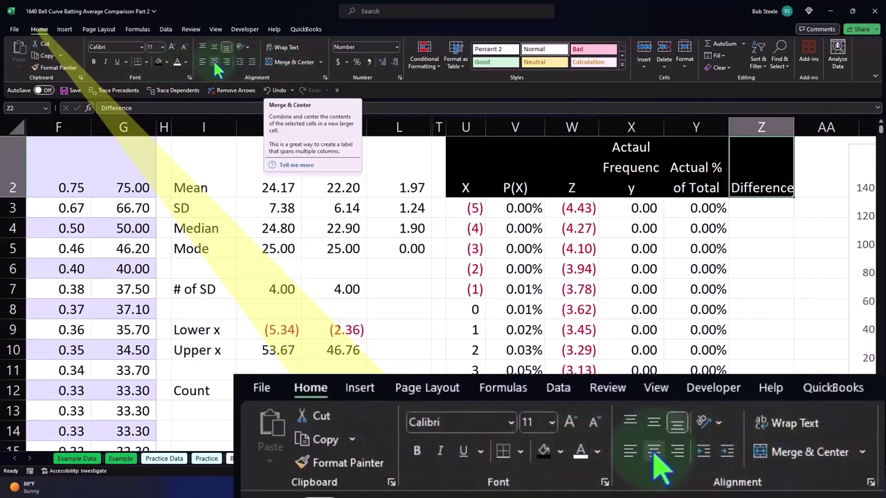
left_click(754, 207)
Step: Enter =V3-Y3 in Z3, format it as a percentage, and fill it down the column
type("=")
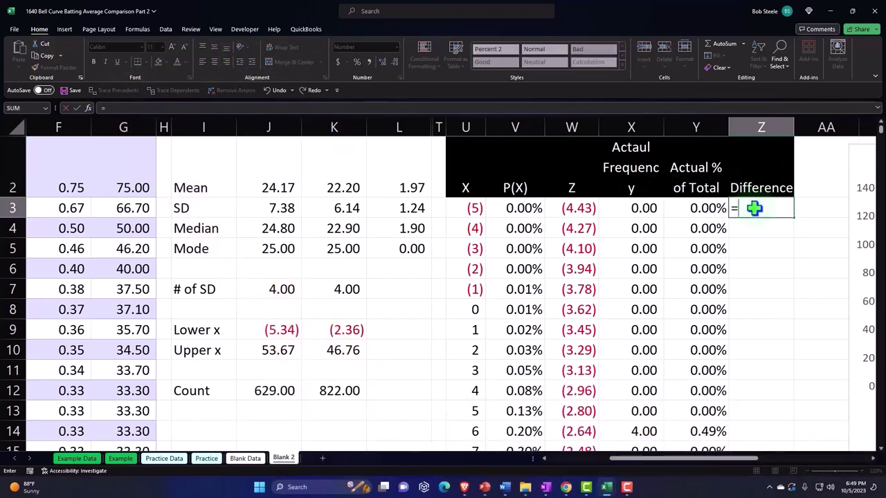
key("Left")
key("Left")
key("Left")
key("Left")
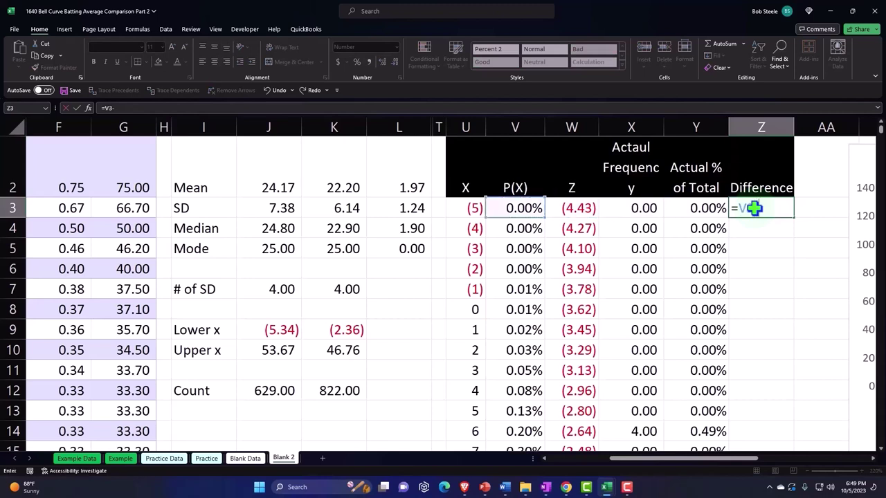
type("-")
key("Left")
key("Return")
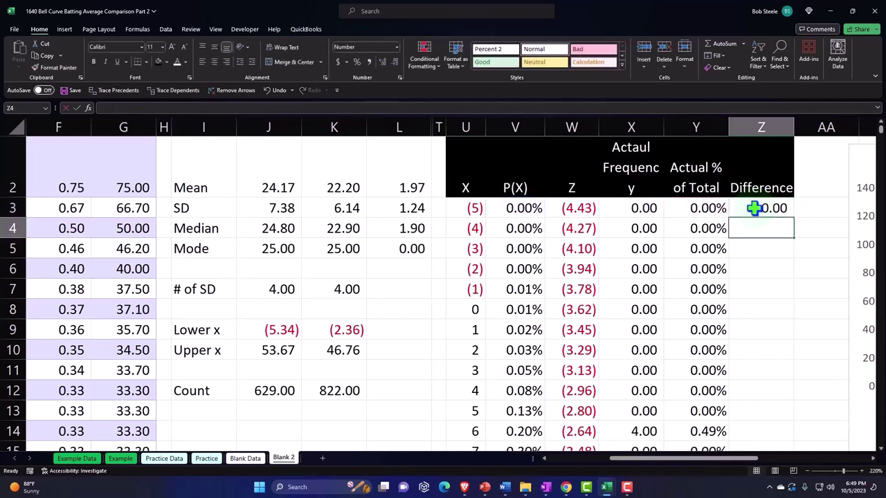
left_click(754, 208)
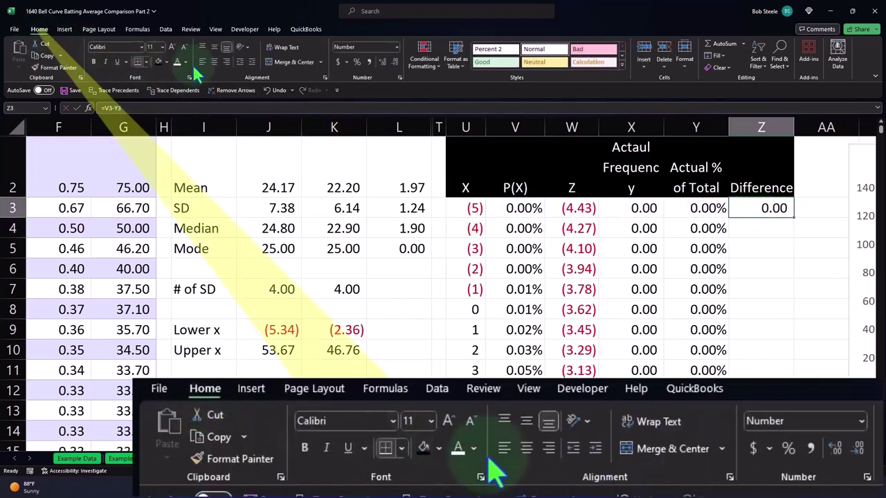
left_click(356, 62)
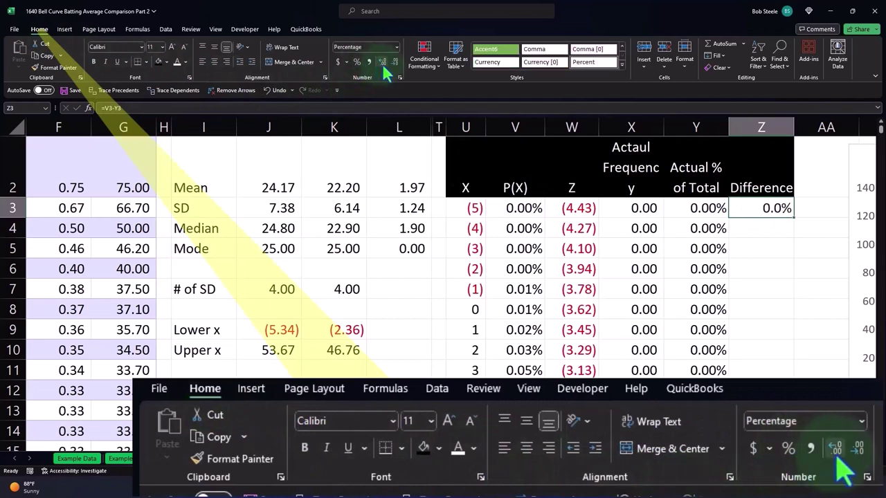
double_click(795, 220)
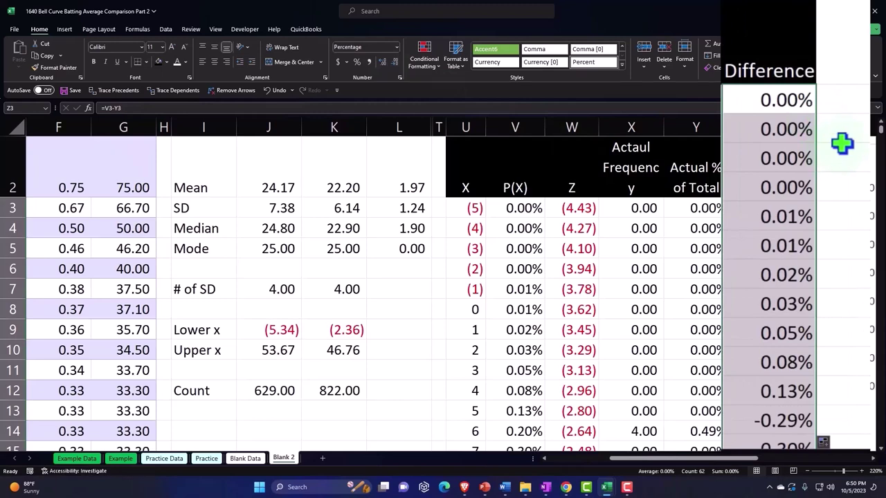
left_click(843, 143)
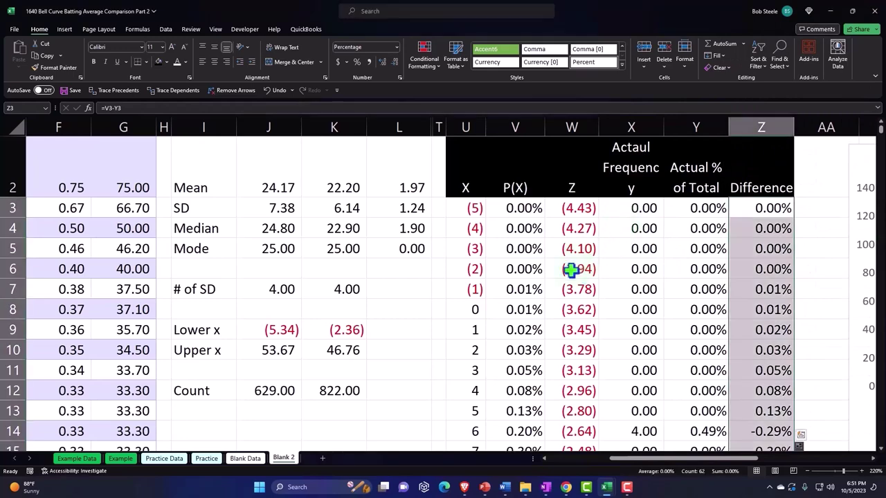
scroll(572, 270, "up", 1)
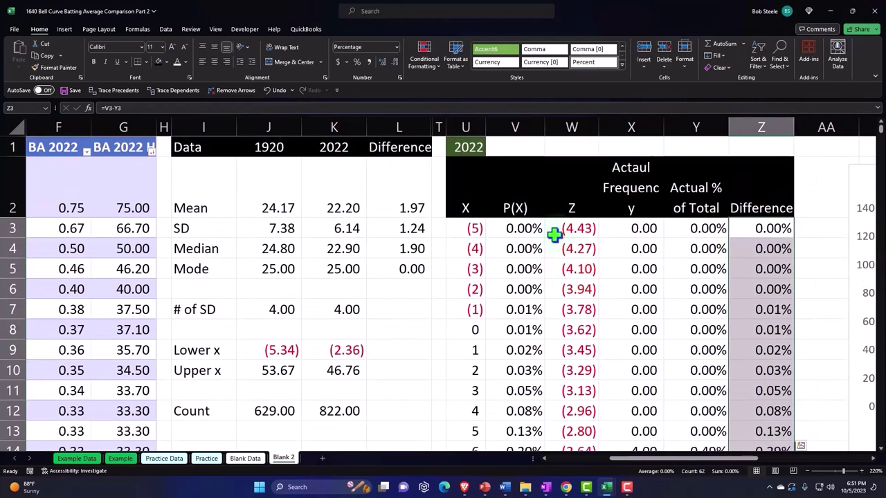
Step: Set the 2022 heading in U1:Z1 to Center Across Selection alignment
left_click(478, 146)
left_click_drag(488, 145, 469, 144)
right_click(475, 146)
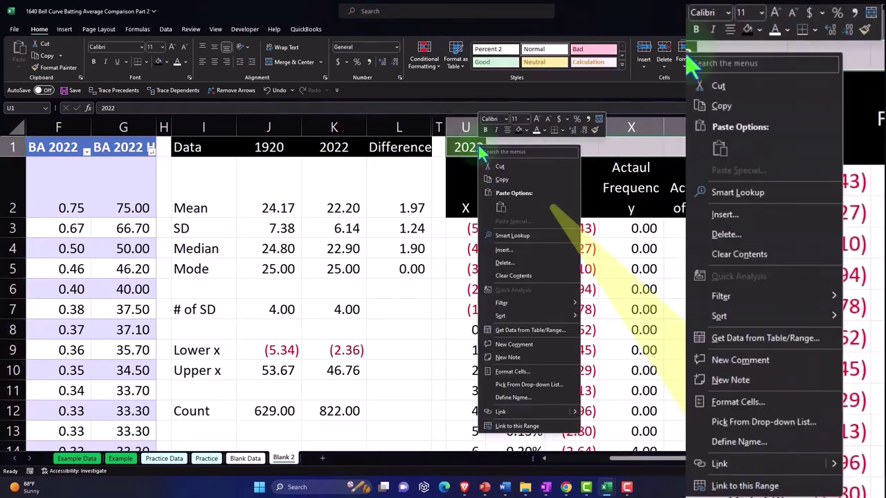
left_click(533, 370)
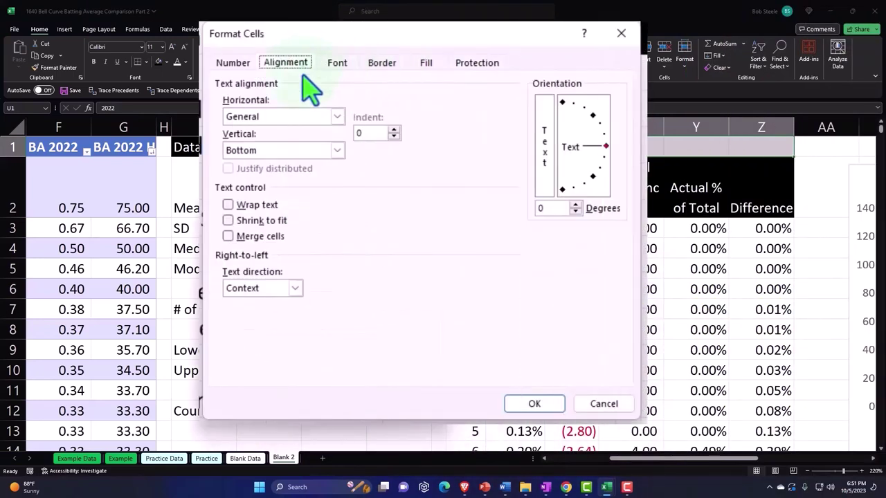
left_click(337, 119)
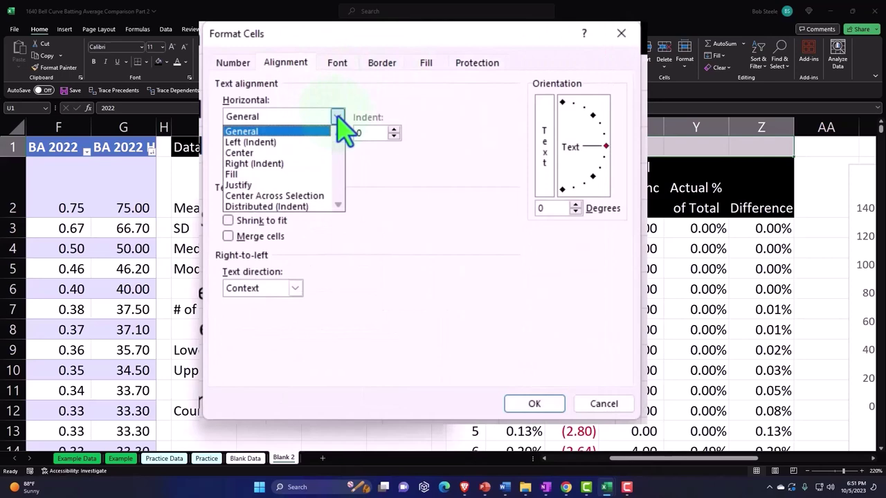
left_click(338, 199)
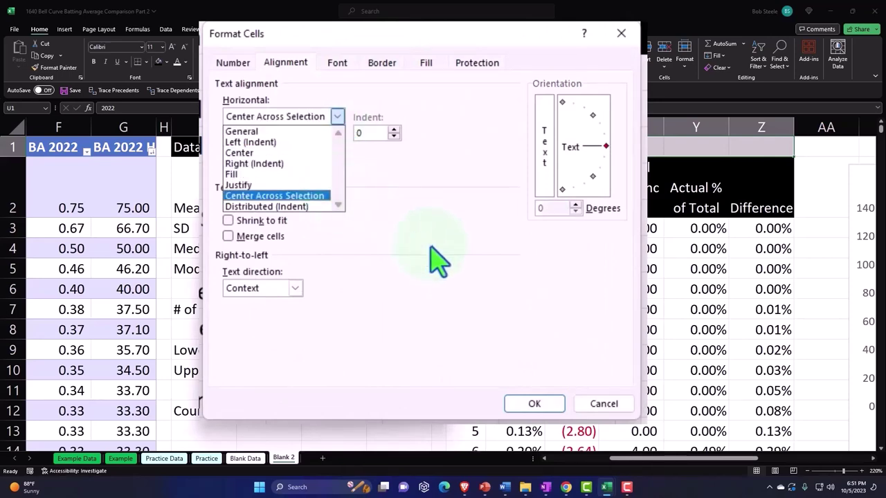
left_click(535, 407)
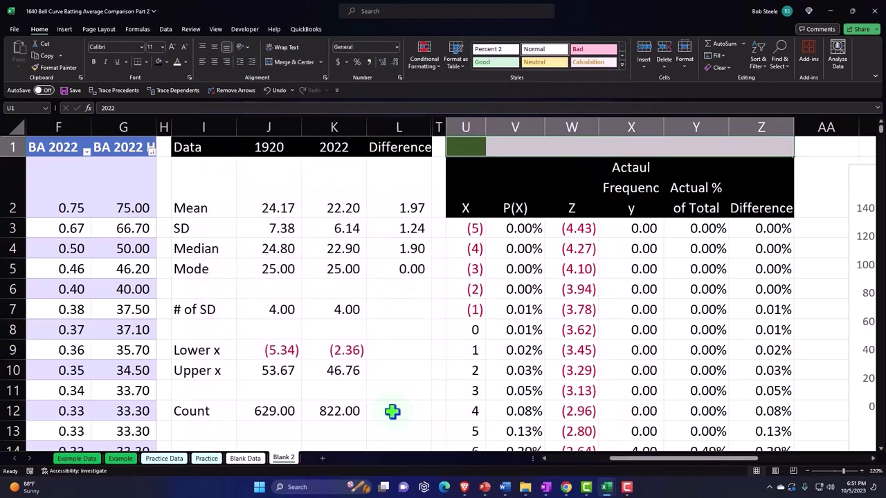